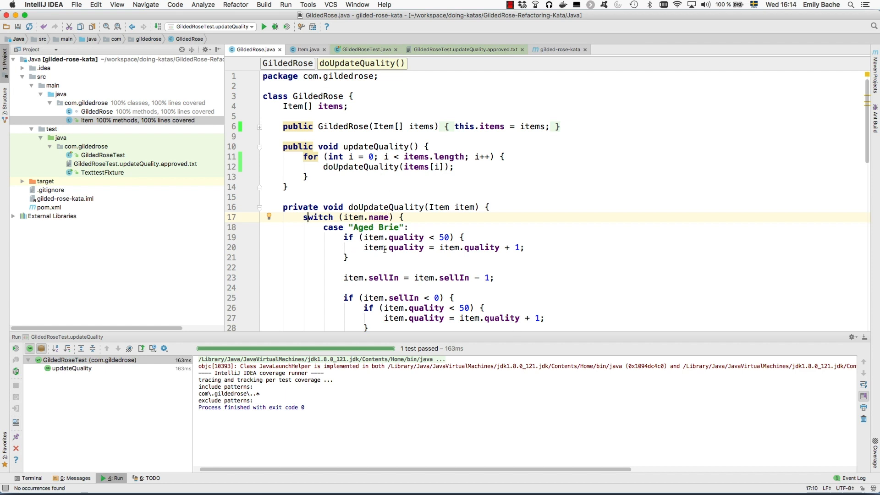
{"action": "scroll", "coordinate": [390, 272], "scroll_direction": "down", "scroll_amount": 2}
{"action": "scroll", "coordinate": [381, 248], "scroll_direction": "down", "scroll_amount": 2}
{"action": "scroll", "coordinate": [371, 220], "scroll_direction": "down", "scroll_amount": 2}
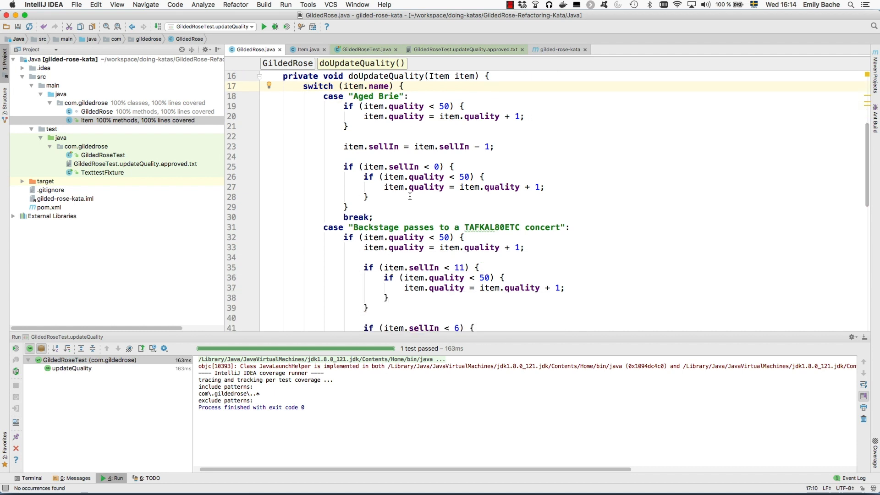
{"action": "scroll", "coordinate": [453, 232], "scroll_direction": "down", "scroll_amount": 1}
{"action": "scroll", "coordinate": [453, 233], "scroll_direction": "down", "scroll_amount": 2}
{"action": "scroll", "coordinate": [453, 234], "scroll_direction": "down", "scroll_amount": 4}
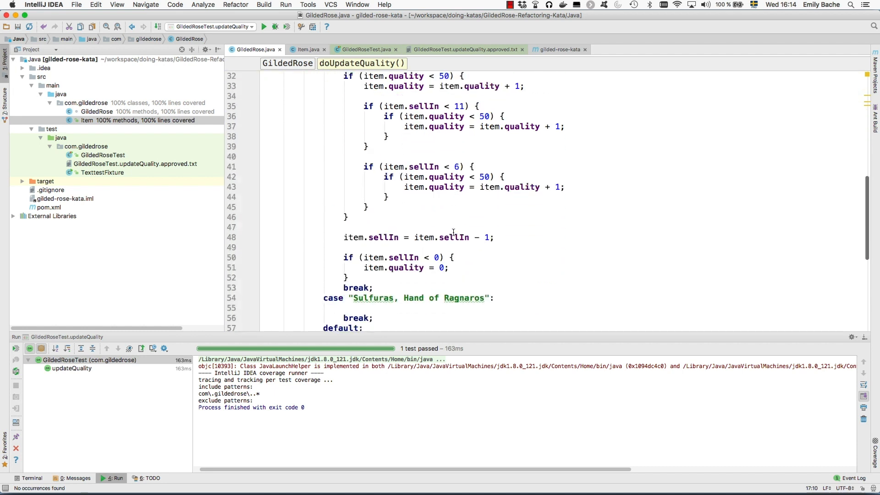
{"action": "scroll", "coordinate": [452, 233], "scroll_direction": "down", "scroll_amount": 3}
{"action": "scroll", "coordinate": [452, 233], "scroll_direction": "down", "scroll_amount": 2}
{"action": "scroll", "coordinate": [452, 232], "scroll_direction": "down", "scroll_amount": 1}
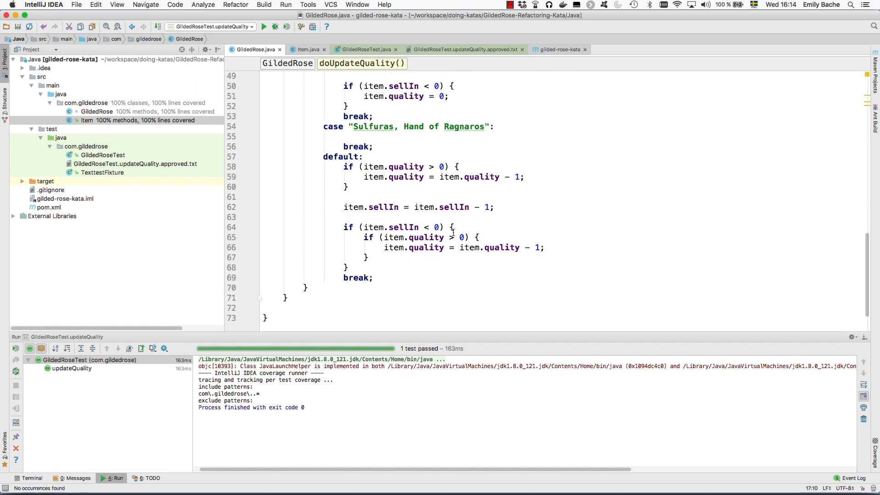
{"action": "scroll", "coordinate": [453, 233], "scroll_direction": "up", "scroll_amount": 2}
{"action": "scroll", "coordinate": [453, 232], "scroll_direction": "up", "scroll_amount": 6}
{"action": "scroll", "coordinate": [453, 232], "scroll_direction": "up", "scroll_amount": 9}
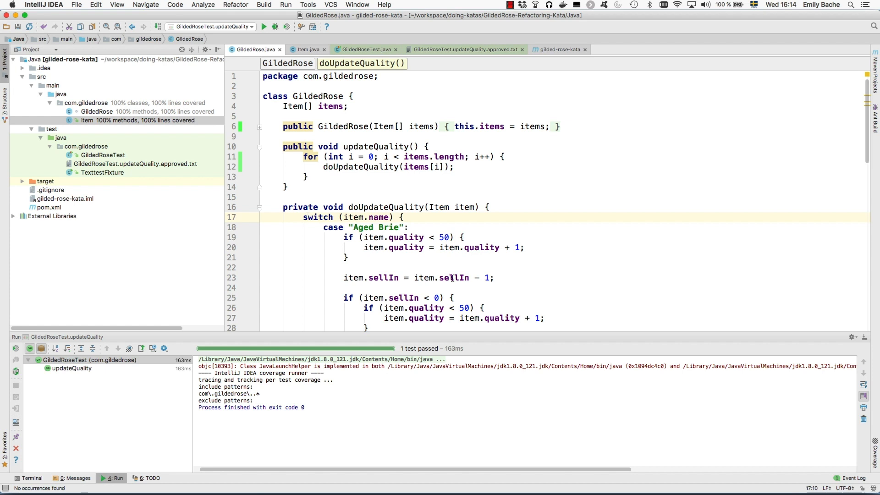
{"action": "scroll", "coordinate": [413, 241], "scroll_direction": "down", "scroll_amount": 3}
{"action": "scroll", "coordinate": [385, 177], "scroll_direction": "down", "scroll_amount": 2}
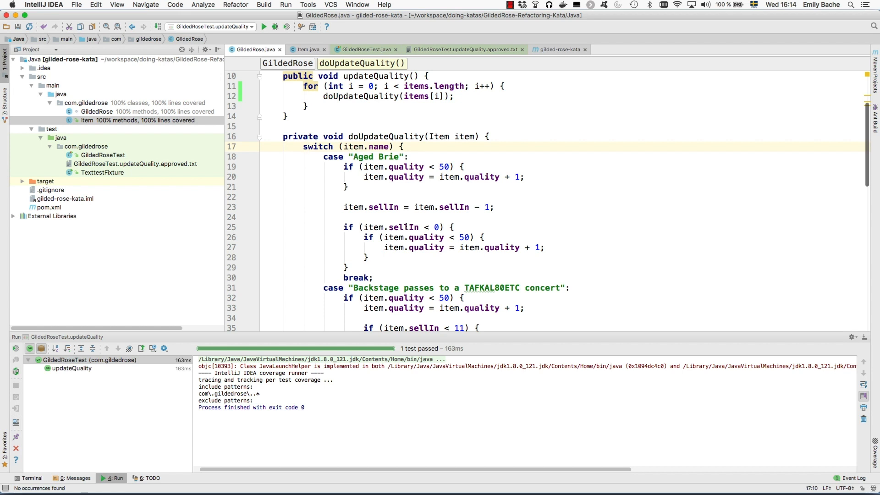
{"action": "scroll", "coordinate": [406, 227], "scroll_direction": "up", "scroll_amount": 3}
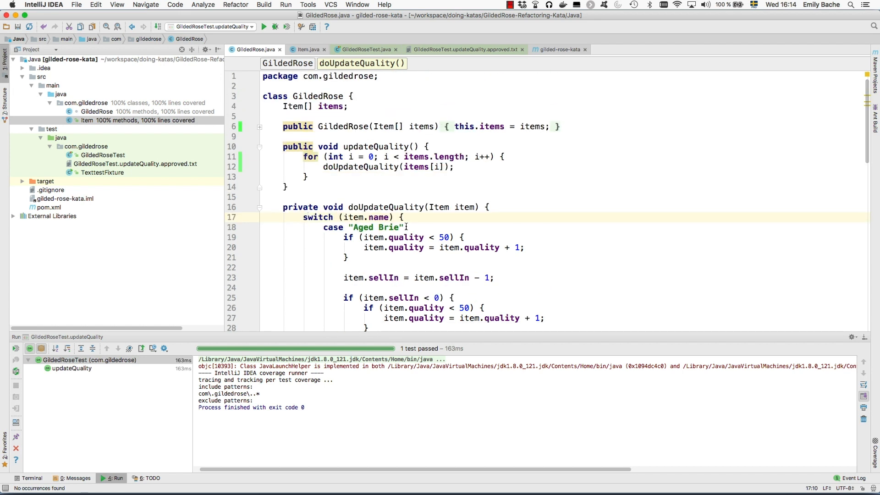
Step: Review the Gilded Rose requirements in the browser and return to the editor
{"action": "key", "text": "super+Tab"}
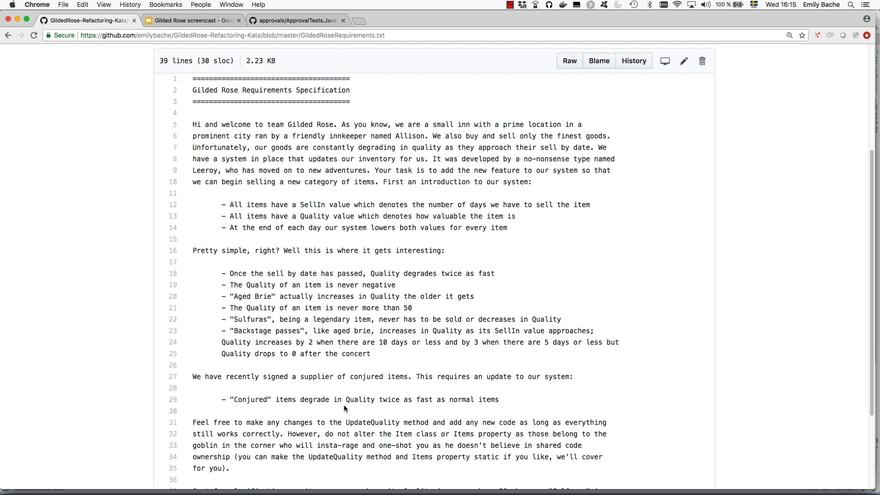
{"action": "key", "text": "super+Tab"}
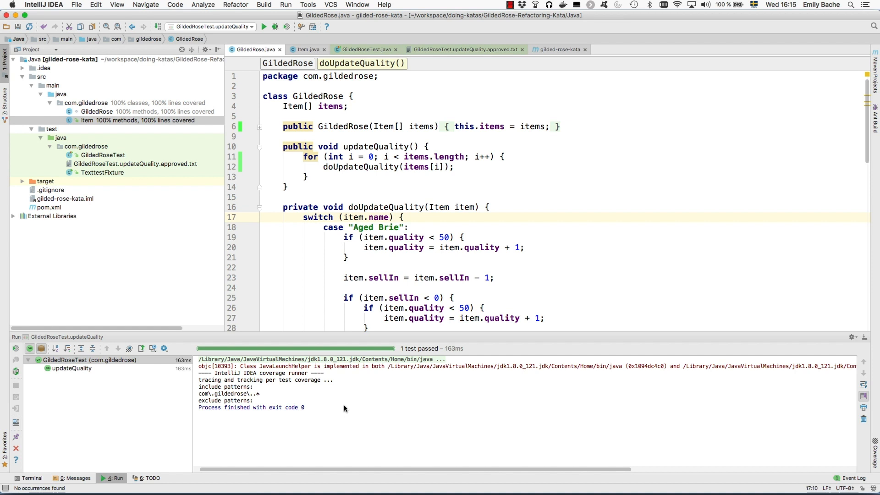
Step: Rerun GildedRoseTest so it passes, select "Aged Brie" in GildedRose, and return to Item.java
{"action": "left_click", "coordinate": [309, 50]}
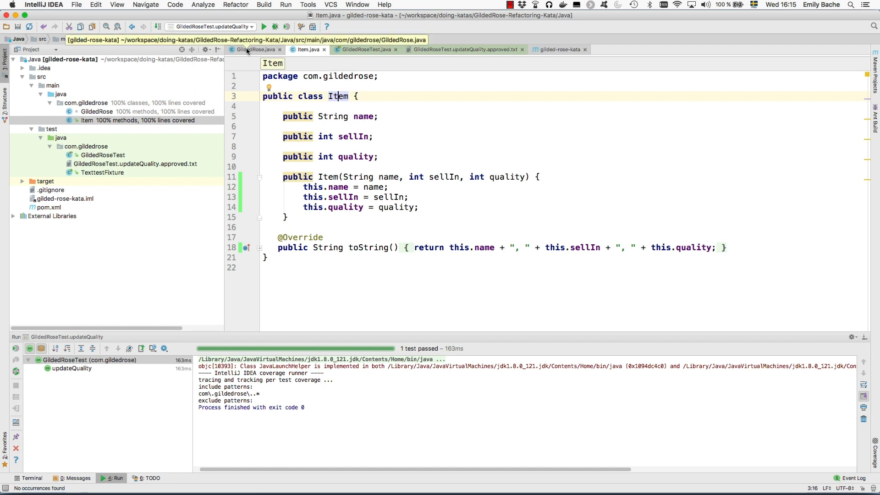
{"action": "left_click", "coordinate": [264, 26]}
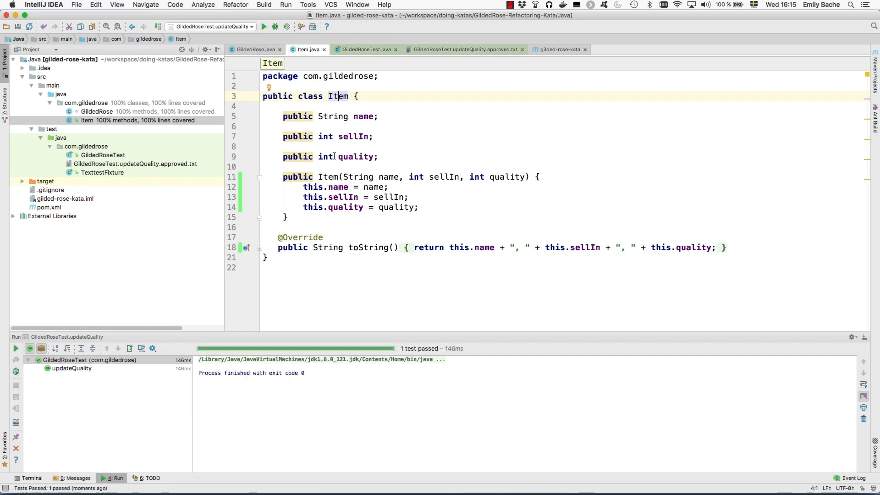
{"action": "left_click", "coordinate": [257, 50]}
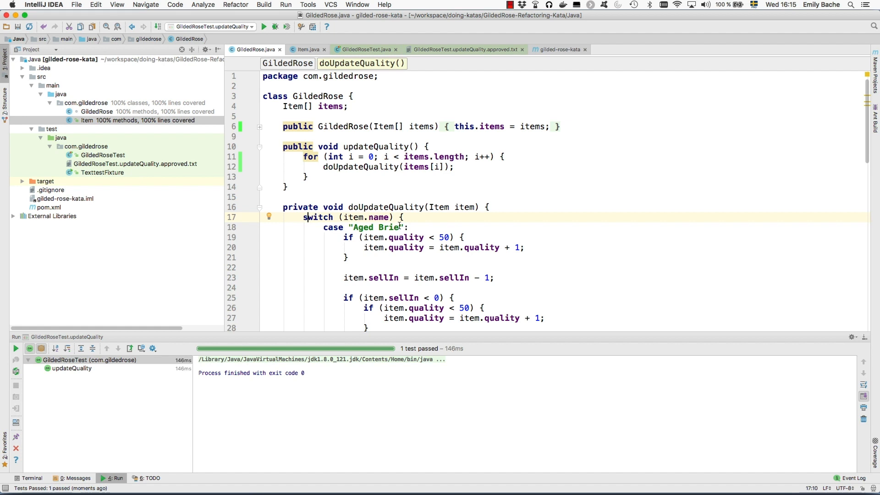
{"action": "left_click_drag", "start_coordinate": [348, 227], "coordinate": [405, 227]}
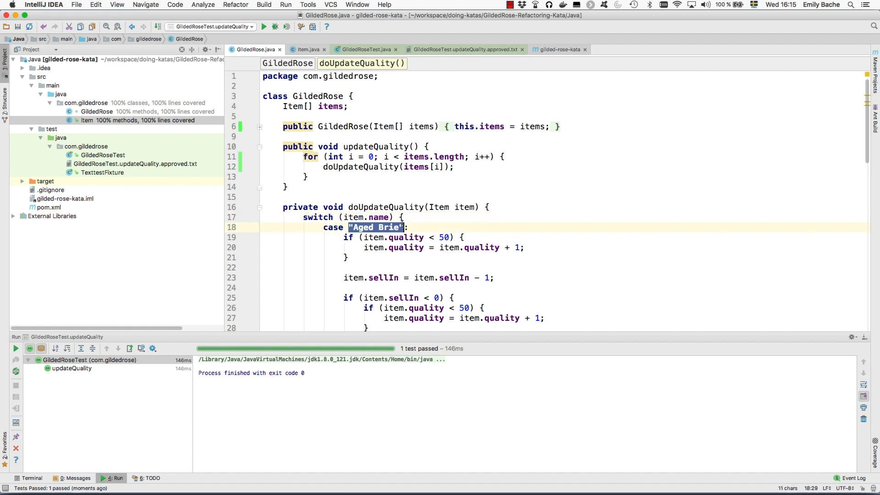
{"action": "left_click", "coordinate": [311, 49]}
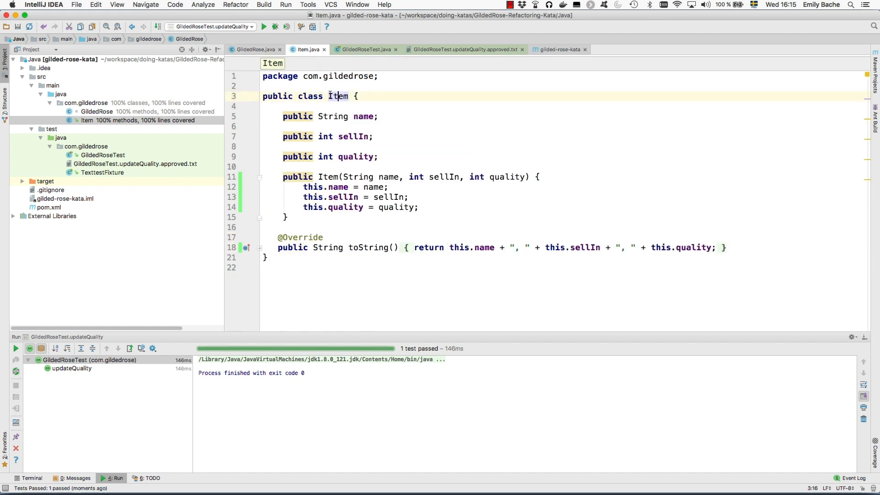
Step: Generate a new AgedBrie subclass of Item via the create-subclass quick fix
{"action": "right_click", "coordinate": [337, 96]}
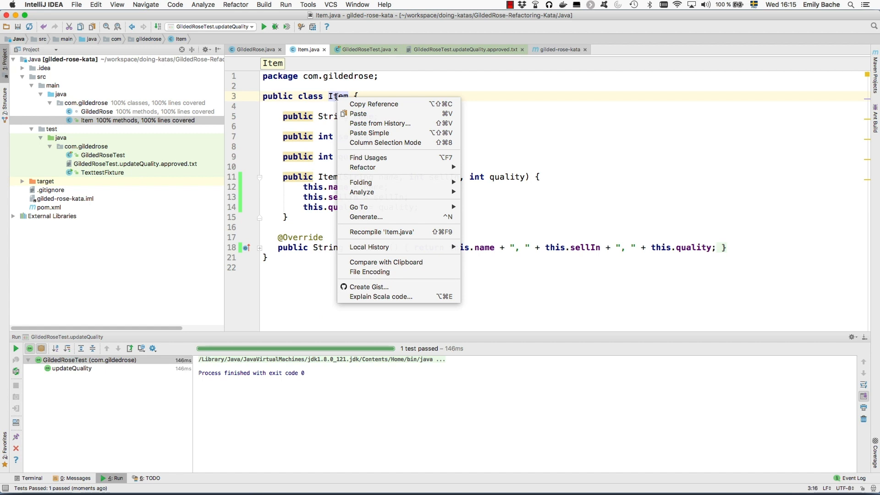
{"action": "left_click", "coordinate": [332, 97]}
{"action": "key", "text": "alt+Return"}
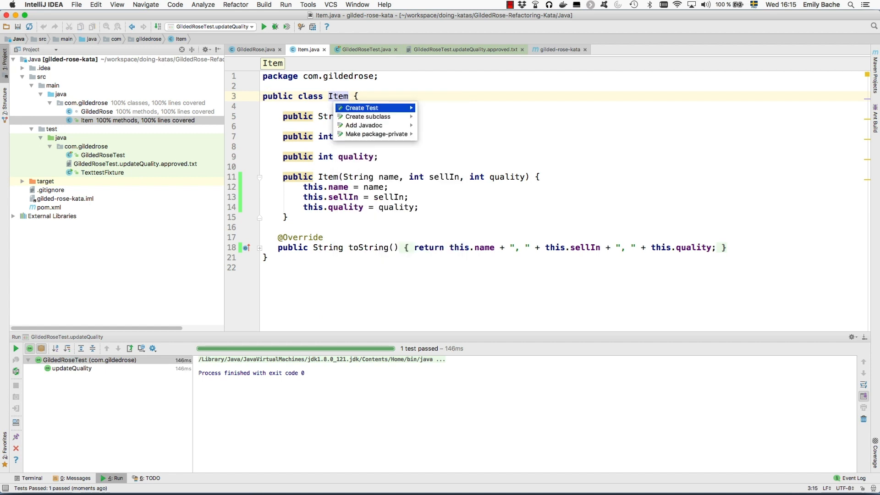
{"action": "key", "text": "Down"}
{"action": "key", "text": "Return"}
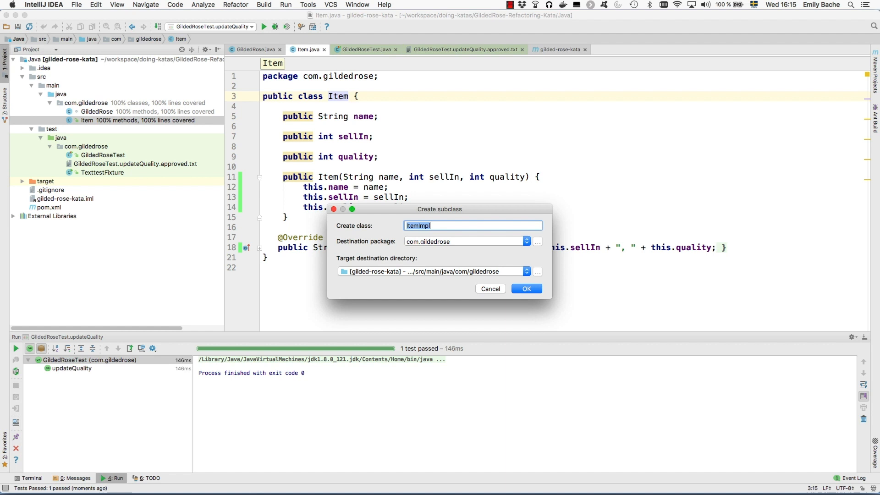
{"action": "type", "text": "AgedB"}
{"action": "type", "text": "rie"}
{"action": "key", "text": "Return"}
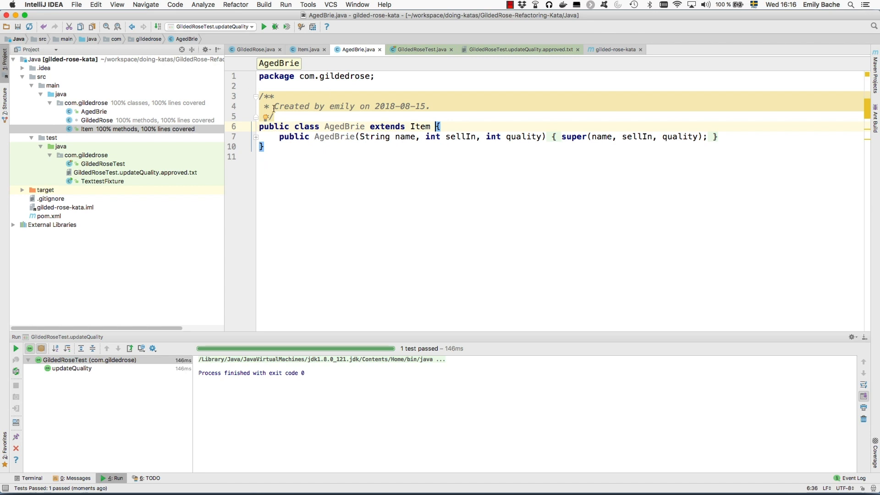
Step: Strip the comment and name parameter so AgedBrie passes "Aged Brie" to super, then rerun the tests
{"action": "left_click_drag", "start_coordinate": [273, 116], "coordinate": [260, 96]}
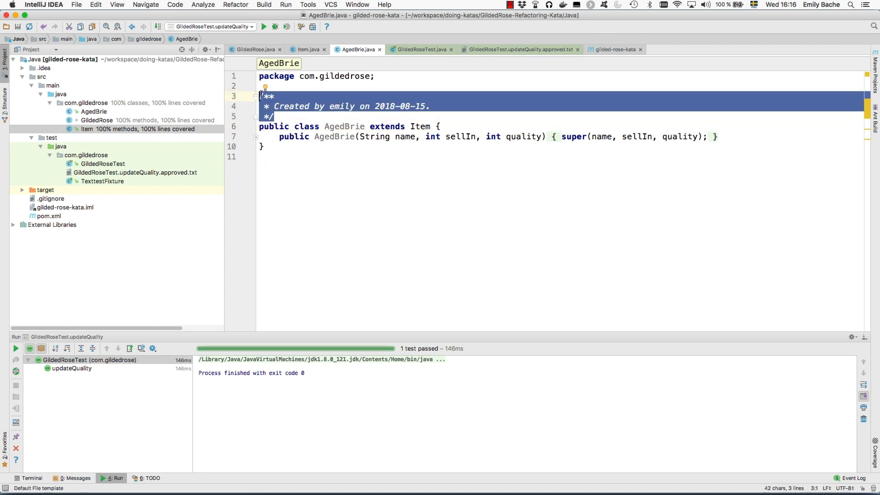
{"action": "key", "text": "BackSpace"}
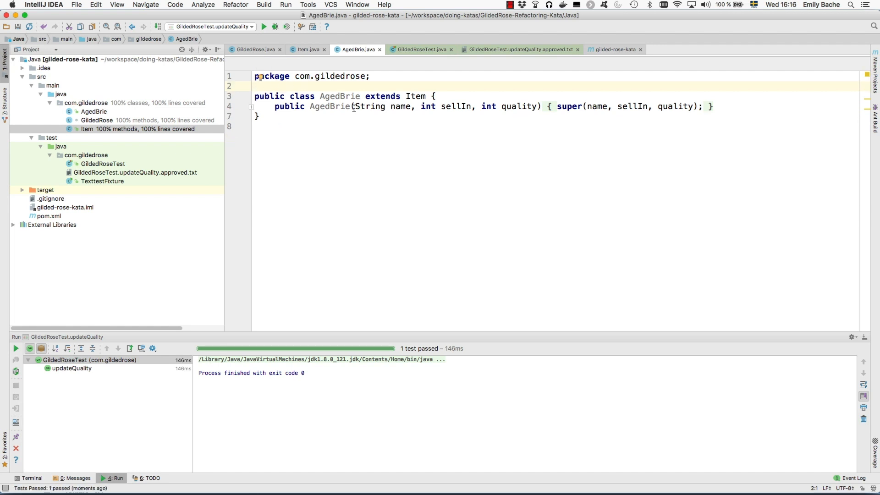
{"action": "left_click_drag", "start_coordinate": [354, 108], "coordinate": [413, 107]}
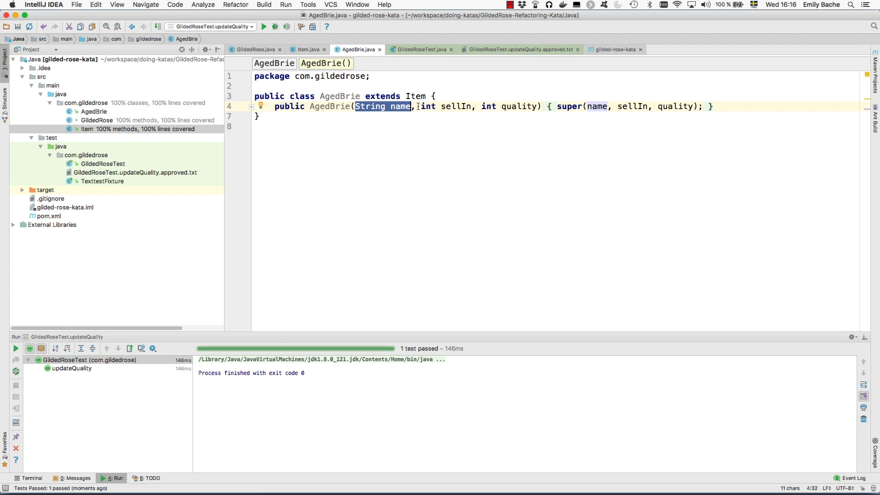
{"action": "left_click", "coordinate": [418, 106]}
{"action": "key", "text": "alt+shift+Left"}
{"action": "key", "text": "alt+shift+Left"}
{"action": "key", "text": "BackSpace"}
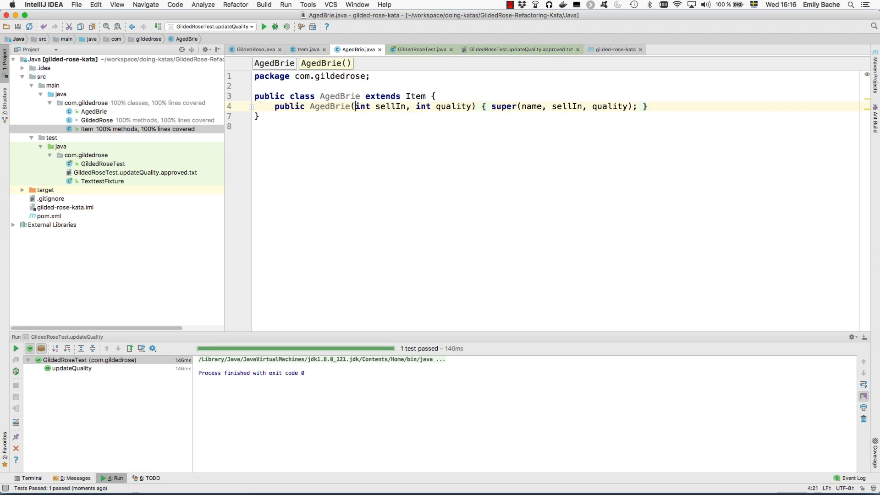
{"action": "double_click", "coordinate": [531, 107]}
{"action": "type", "text": "\"Aged Brie\""}
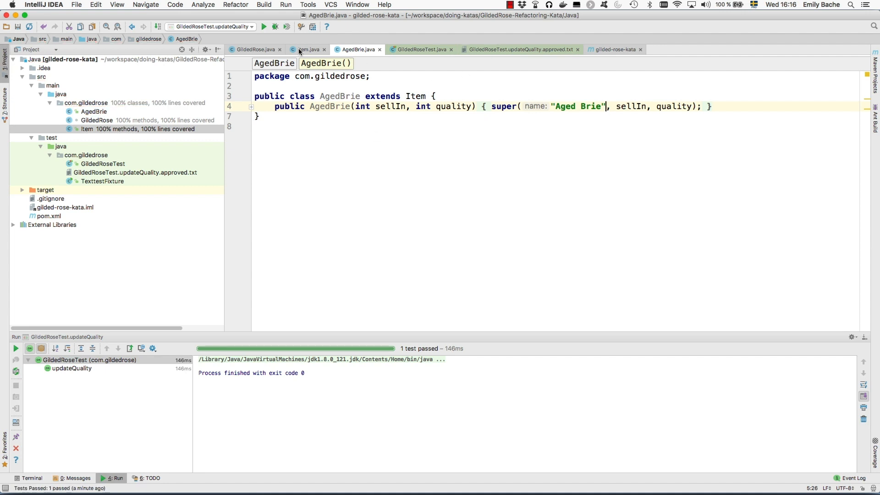
{"action": "left_click", "coordinate": [264, 28]}
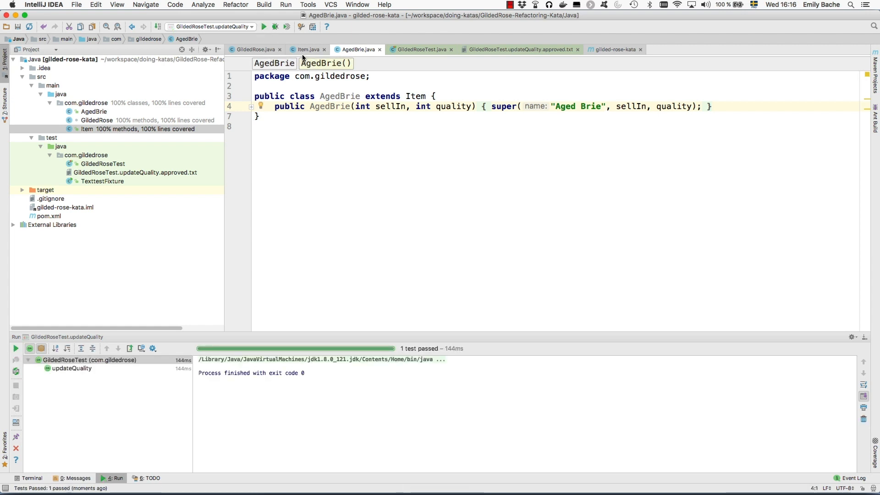
{"action": "mouse_move", "coordinate": [309, 49]}
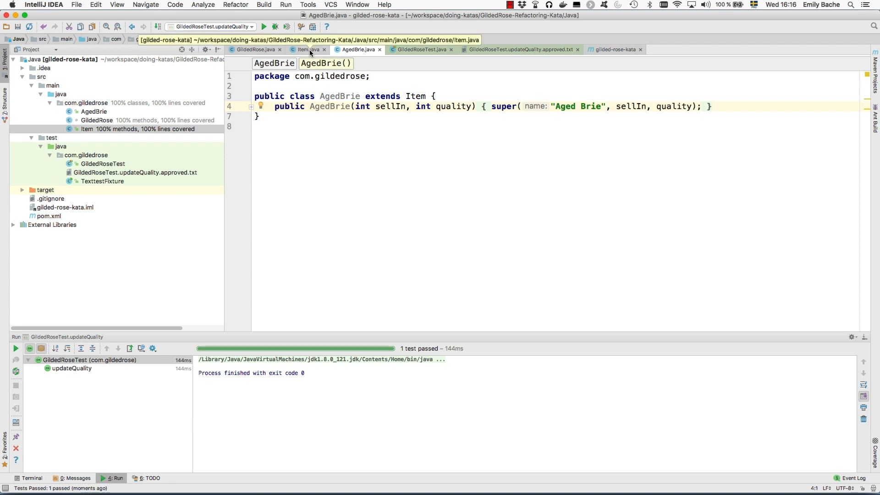
{"action": "left_click", "coordinate": [309, 49]}
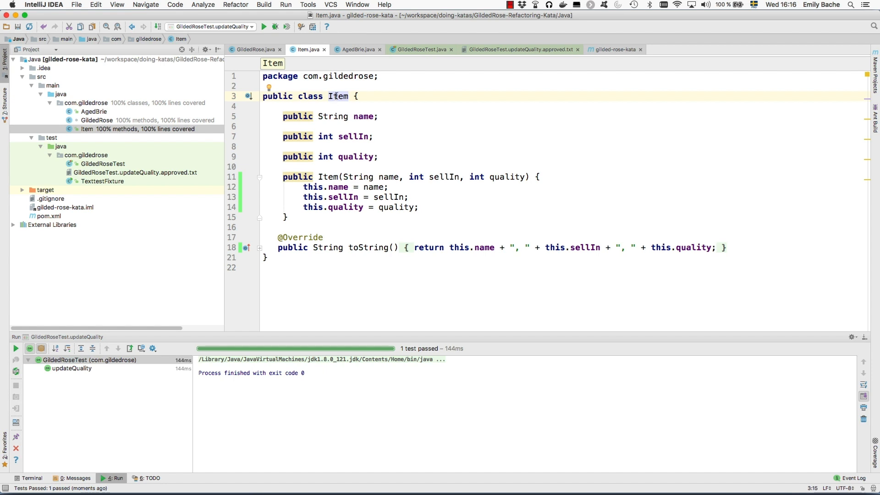
Step: Copy the Backstage passes name and generate a BackstagePass subclass of Item
{"action": "key", "text": "ctrl+Left"}
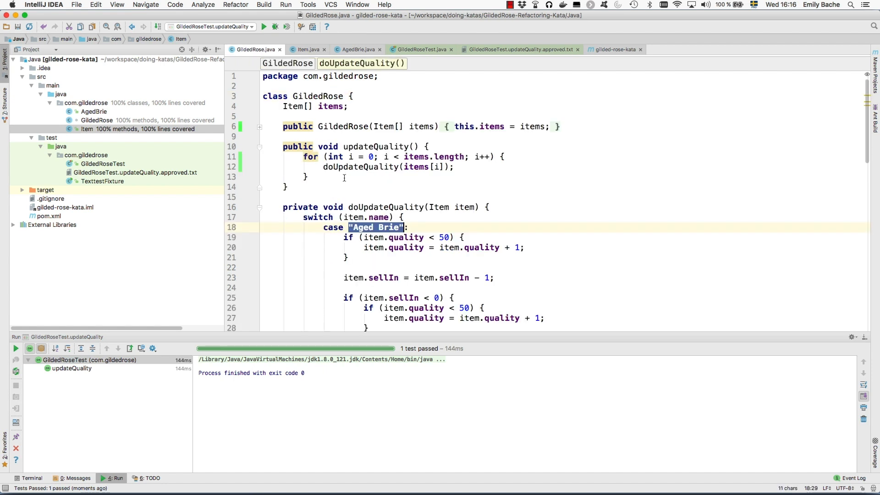
{"action": "scroll", "coordinate": [344, 172], "scroll_direction": "down", "scroll_amount": 3}
{"action": "scroll", "coordinate": [356, 234], "scroll_direction": "down", "scroll_amount": 5}
{"action": "left_click_drag", "start_coordinate": [349, 207], "coordinate": [565, 207]}
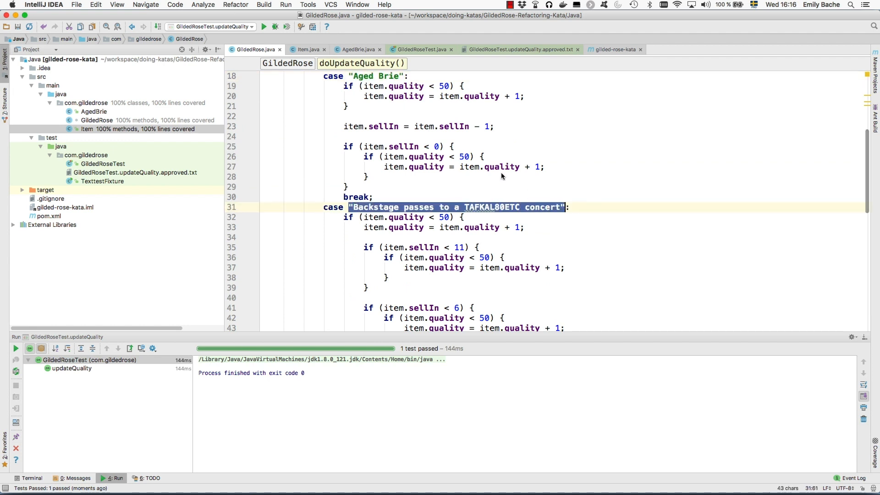
{"action": "left_click", "coordinate": [308, 50]}
{"action": "key", "text": "alt+Return"}
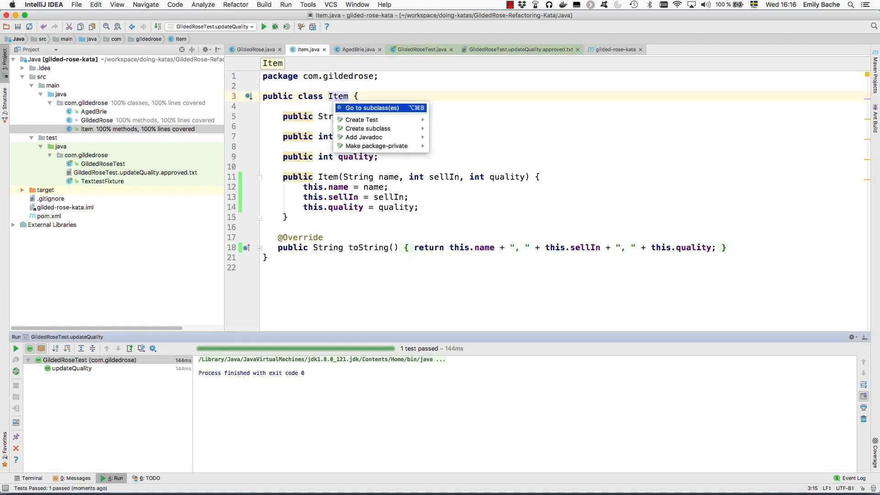
{"action": "key", "text": "Down"}
{"action": "key", "text": "Down"}
{"action": "key", "text": "Return"}
{"action": "type", "text": "Ba"}
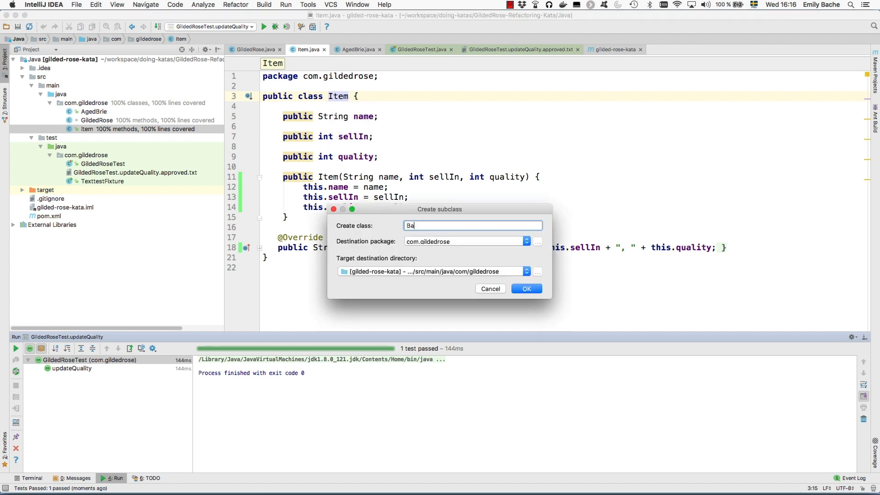
{"action": "type", "text": "ckstagePass"}
{"action": "key", "text": "Return"}
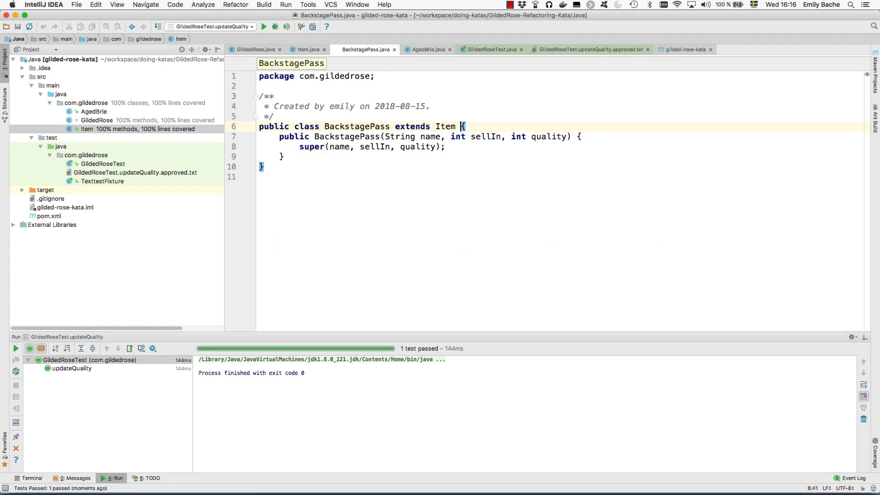
Step: Make BackstagePass pass the backstage pass name to super without a name parameter, reformat, and rerun the tests
{"action": "key", "text": "alt+Up"}
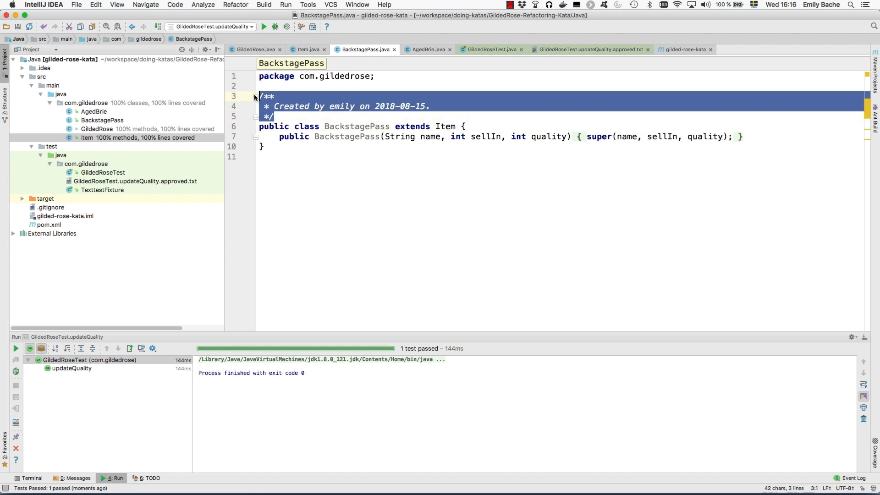
{"action": "key", "text": "BackSpace"}
{"action": "left_click_drag", "start_coordinate": [380, 116], "coordinate": [454, 117]}
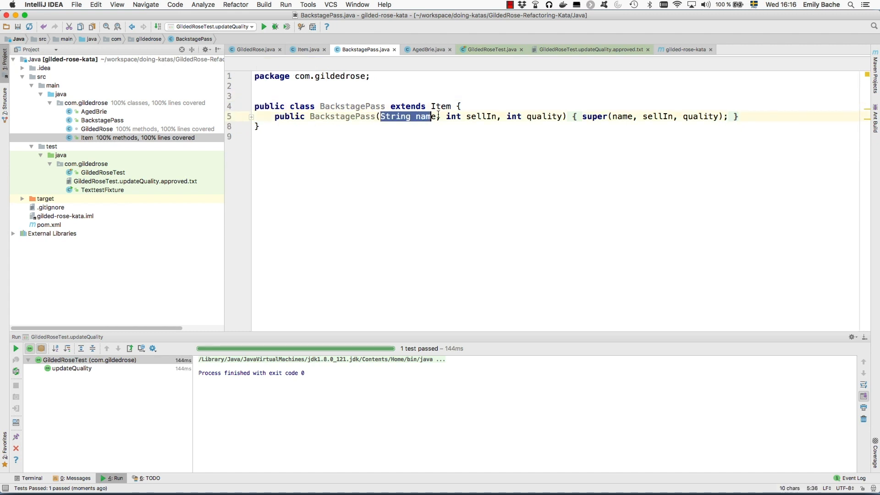
{"action": "key", "text": "BackSpace"}
{"action": "double_click", "coordinate": [554, 116]}
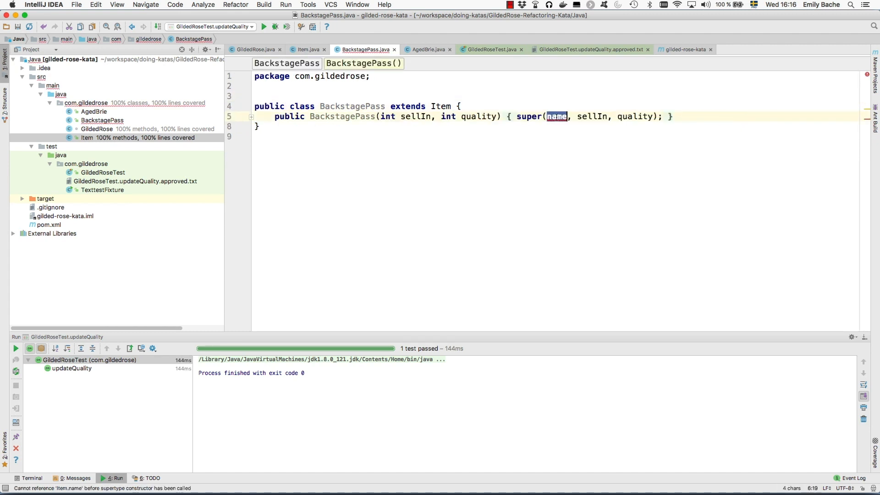
{"action": "type", "text": "\"Backstage passes to a TAFKAL80ETC concert\""}
{"action": "key", "text": "super+alt+l"}
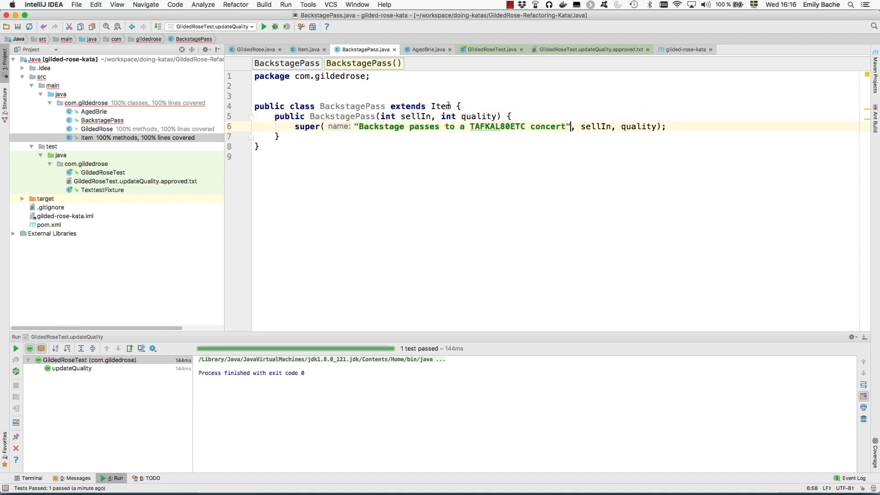
{"action": "left_click", "coordinate": [264, 27]}
{"action": "left_click", "coordinate": [303, 50]}
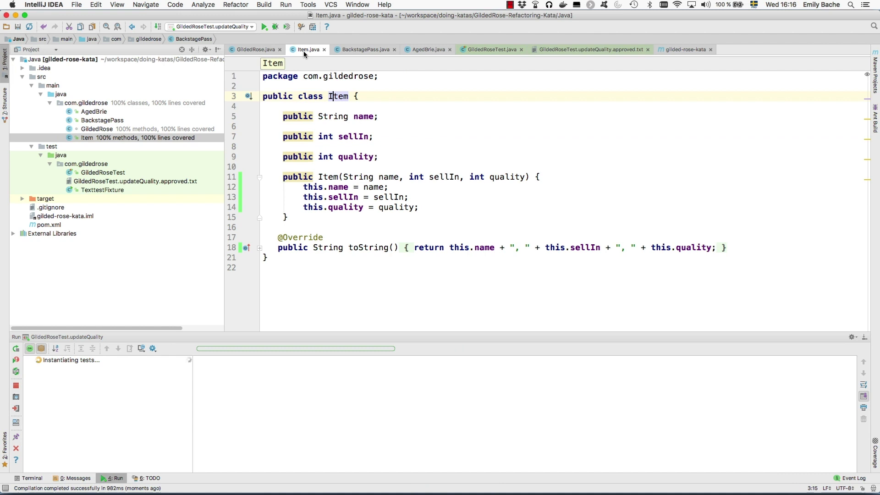
Step: Copy the Sulfuras case string and generate a Sulfuras subclass of Item
{"action": "left_click", "coordinate": [247, 50]}
{"action": "scroll", "coordinate": [361, 232], "scroll_direction": "down", "scroll_amount": 5}
{"action": "scroll", "coordinate": [360, 232], "scroll_direction": "down", "scroll_amount": 1}
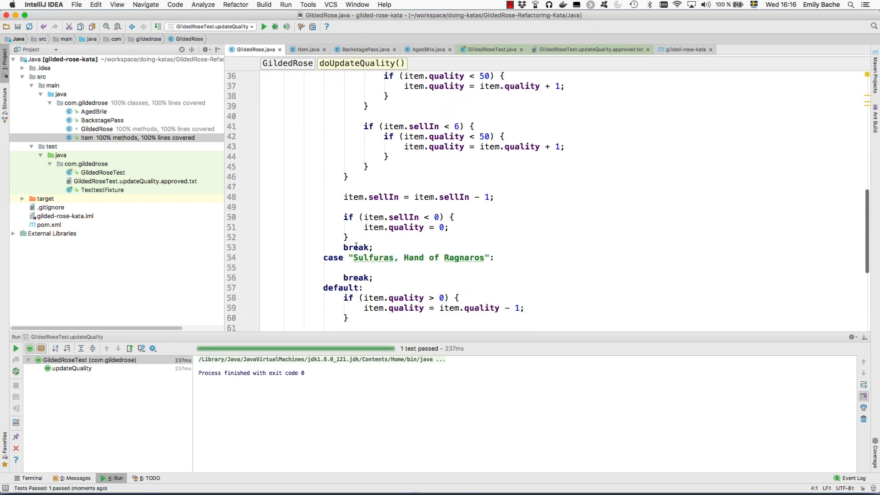
{"action": "left_click_drag", "start_coordinate": [349, 257], "coordinate": [490, 255]}
{"action": "key", "text": "super+c"}
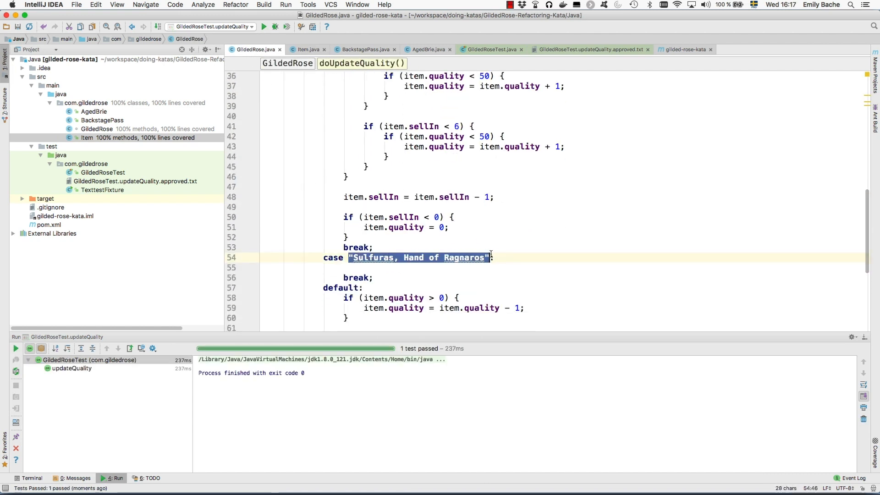
{"action": "left_click", "coordinate": [311, 50]}
{"action": "key", "text": "alt+Return"}
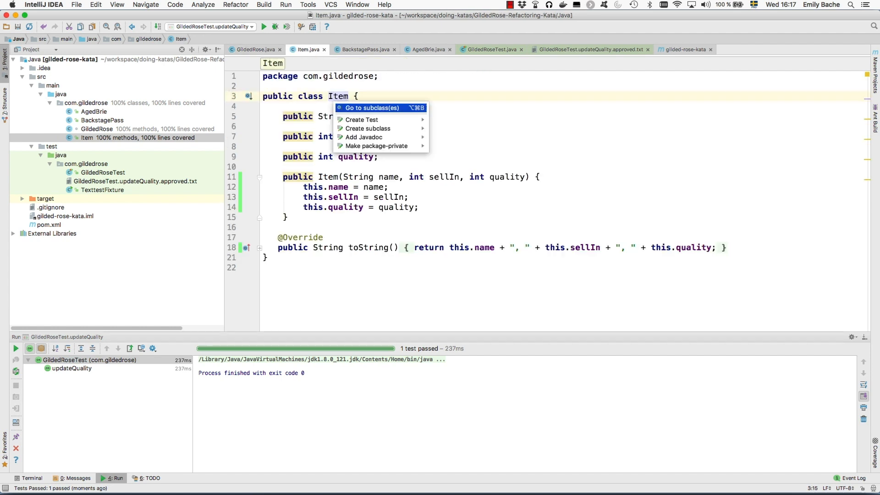
{"action": "key", "text": "Down"}
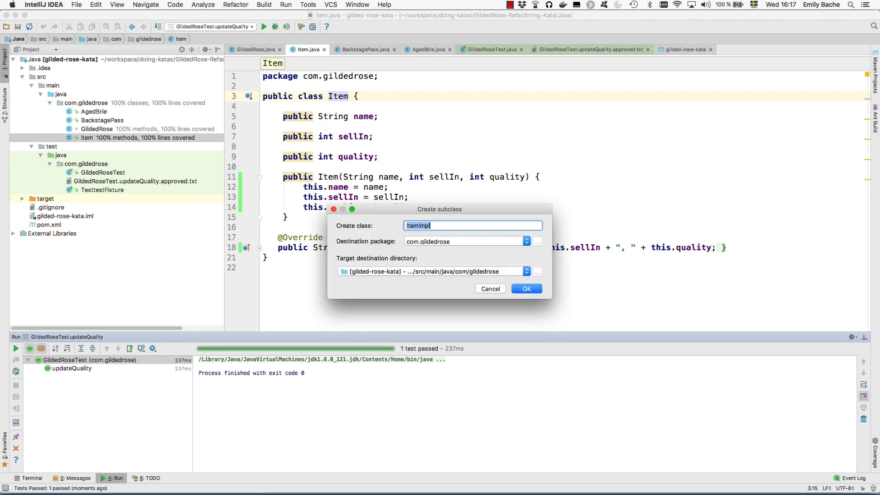
{"action": "type", "text": "Sul"}
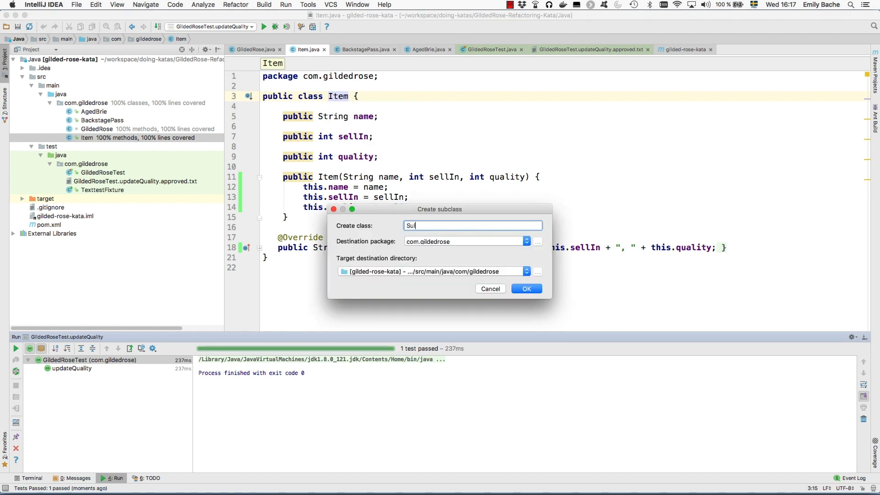
{"action": "type", "text": "furas"}
{"action": "key", "text": "Return"}
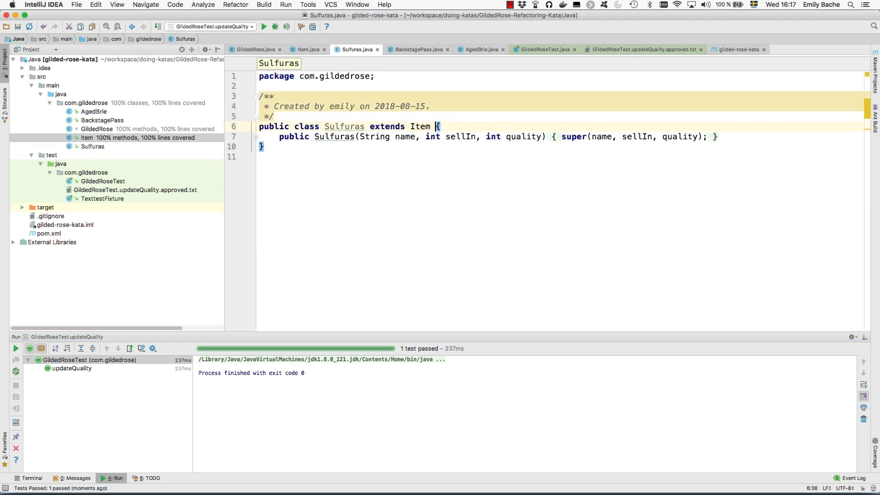
Step: Make Sulfuras pass "Sulfuras, Hand of Ragnaros" to super without a name parameter and rerun the tests
{"action": "mouse_move", "coordinate": [305, 86]}
{"action": "left_mouse_down"}
{"action": "mouse_move", "coordinate": [343, 116]}
{"action": "mouse_move", "coordinate": [421, 107]}
{"action": "left_mouse_up"}
{"action": "key", "text": "BackSpace"}
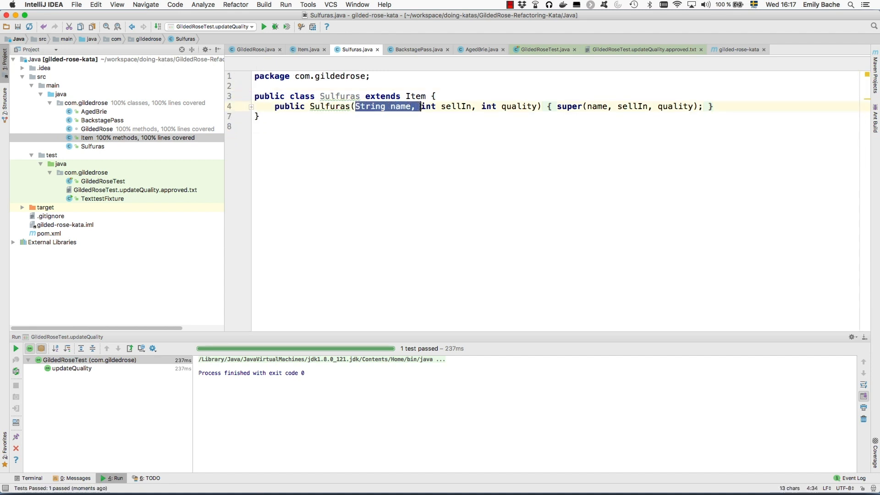
{"action": "key", "text": "BackSpace"}
{"action": "double_click", "coordinate": [532, 106]}
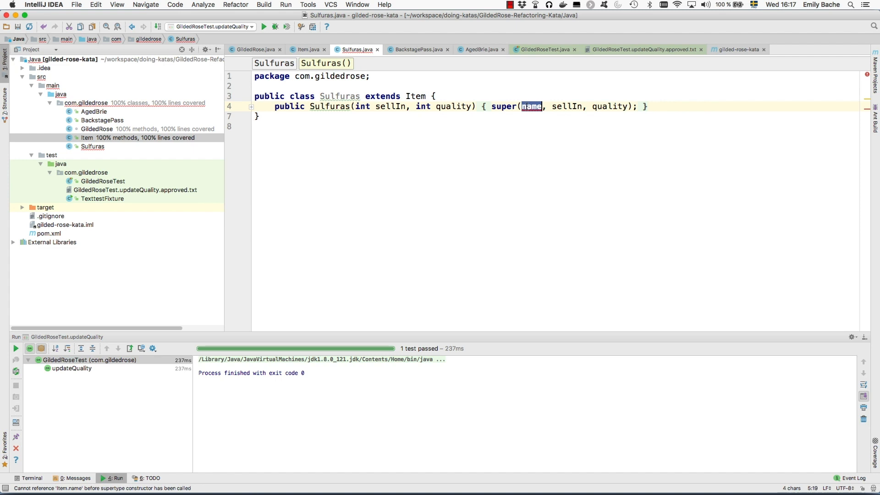
{"action": "key", "text": "super+v"}
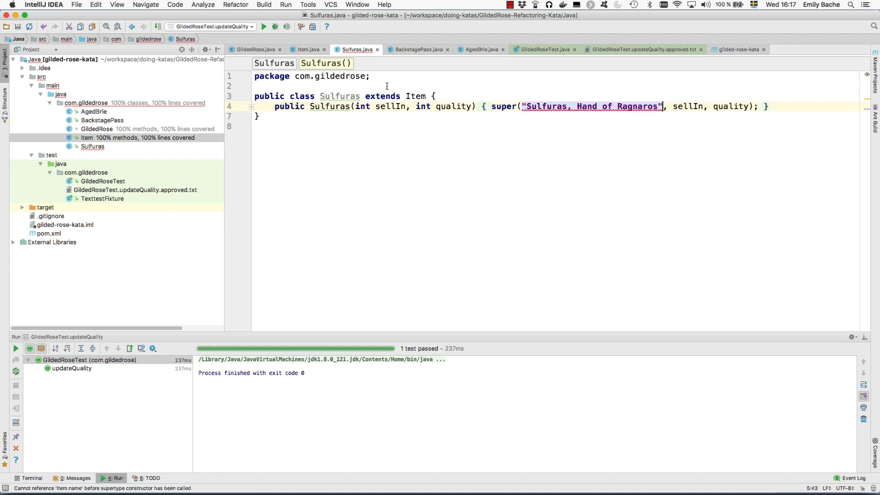
{"action": "left_click", "coordinate": [264, 27]}
{"action": "left_click", "coordinate": [302, 49]}
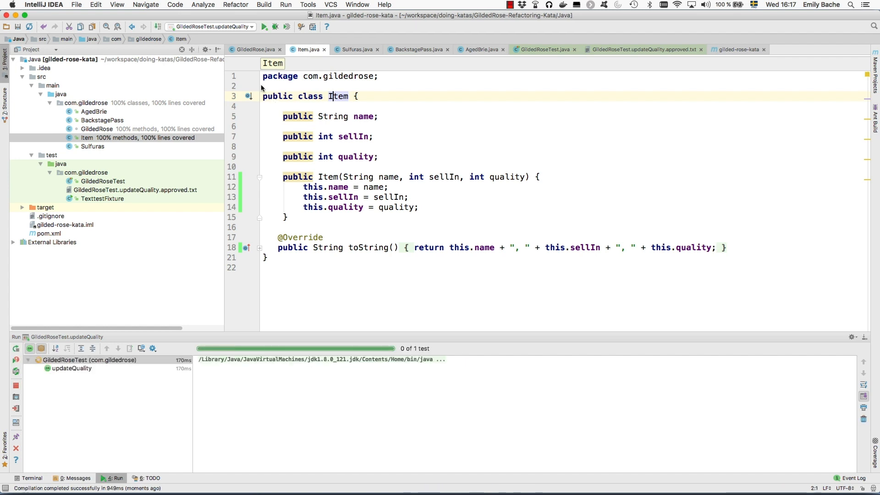
{"action": "left_click", "coordinate": [254, 50]}
{"action": "scroll", "coordinate": [310, 190], "scroll_direction": "down", "scroll_amount": 5}
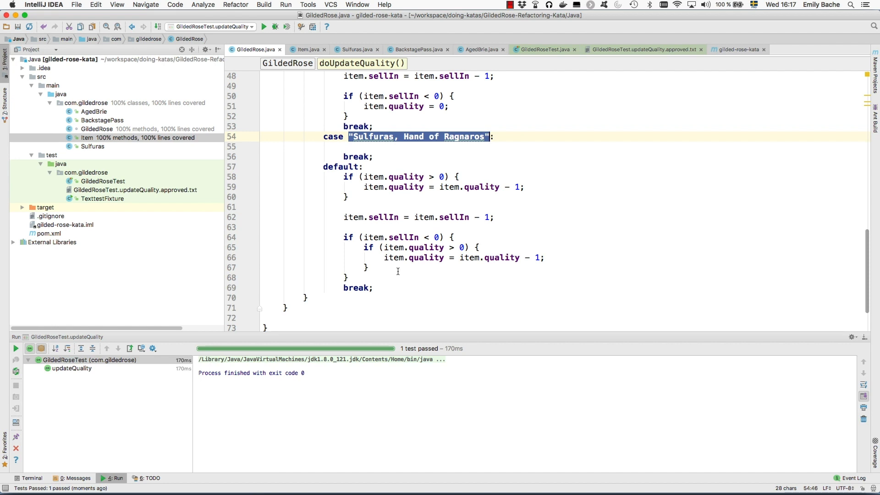
{"action": "left_click", "coordinate": [308, 50]}
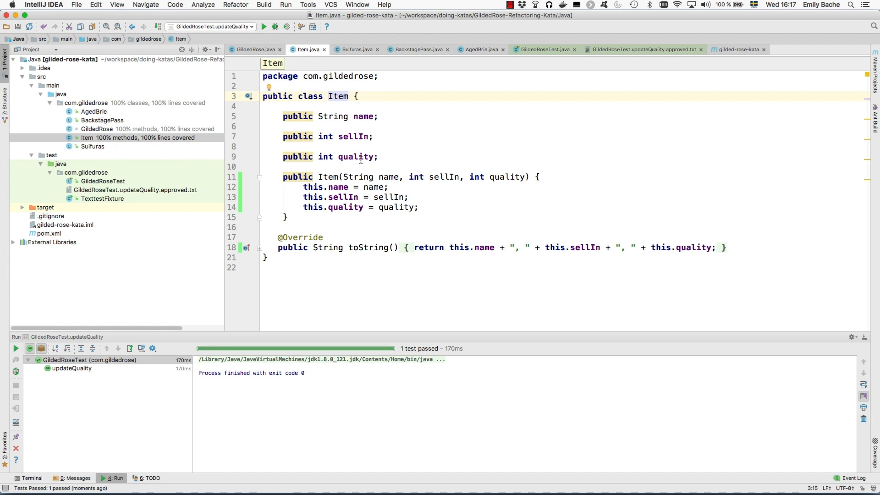
Step: Replace the Item constructor with a static createItem factory method via Refactor
{"action": "left_click", "coordinate": [329, 177]}
{"action": "key", "text": "alt+Return"}
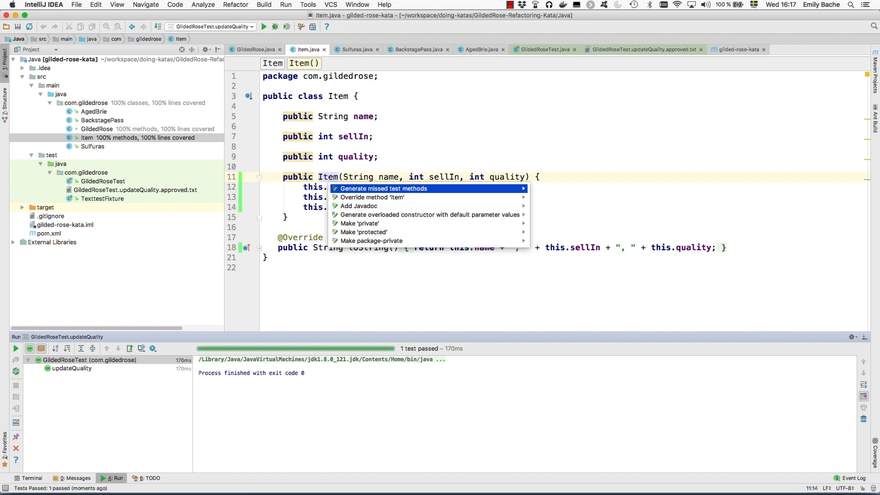
{"action": "key", "text": "Escape"}
{"action": "right_click", "coordinate": [324, 181]}
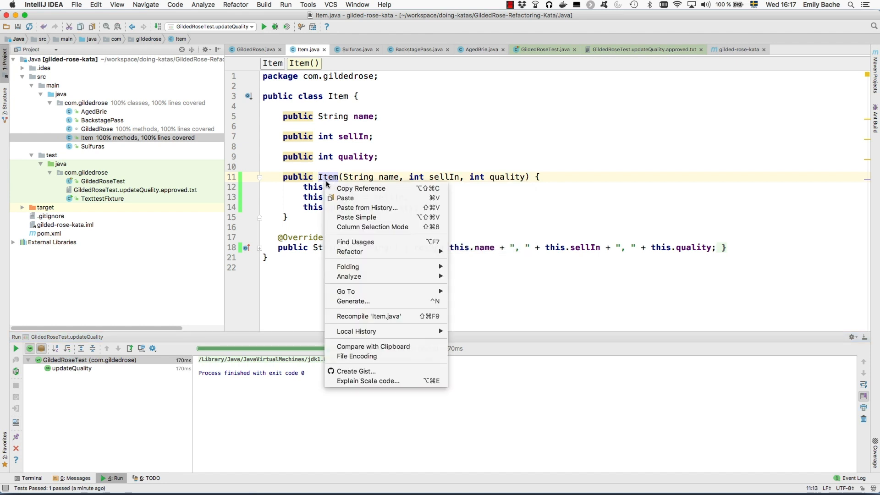
{"action": "mouse_move", "coordinate": [349, 252]}
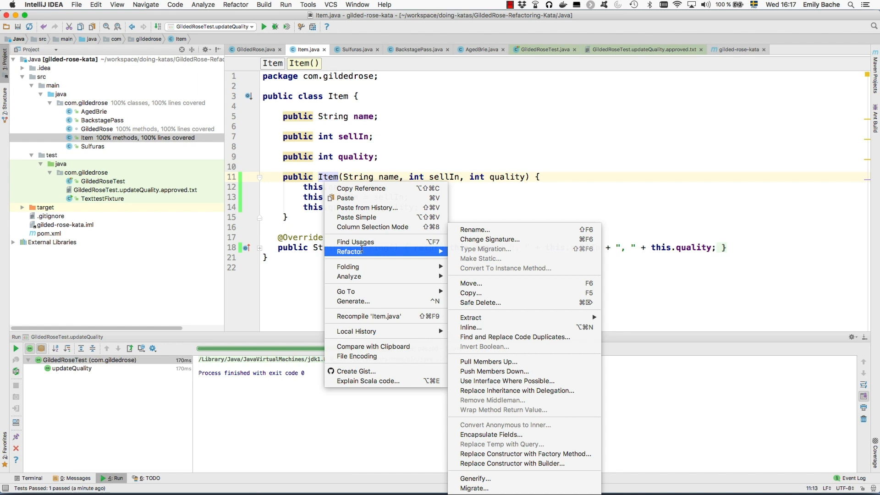
{"action": "left_click", "coordinate": [519, 454]}
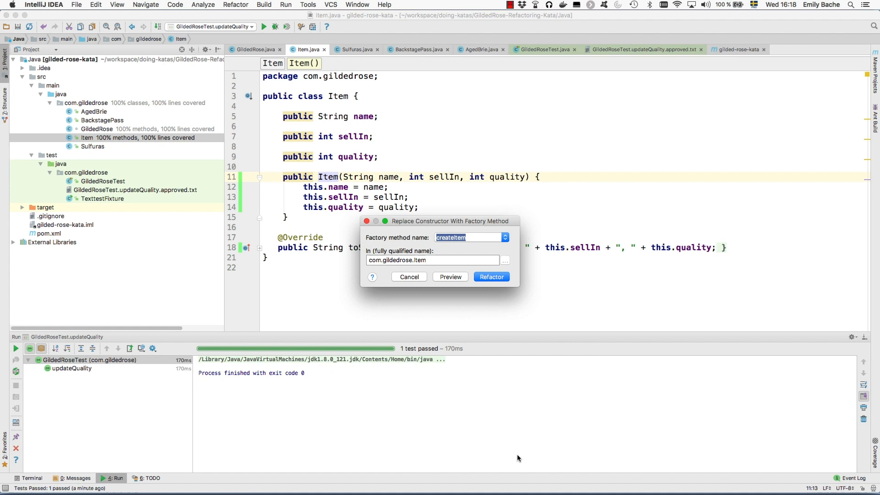
{"action": "key", "text": "Return"}
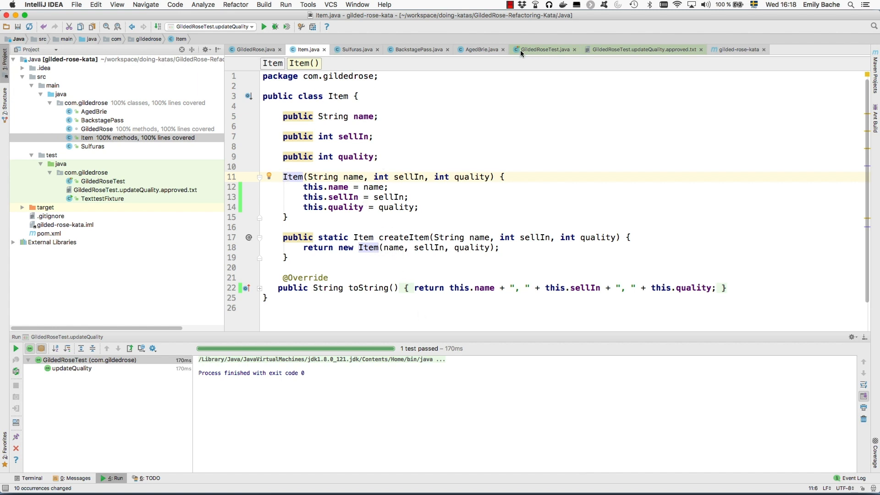
{"action": "left_click", "coordinate": [545, 50]}
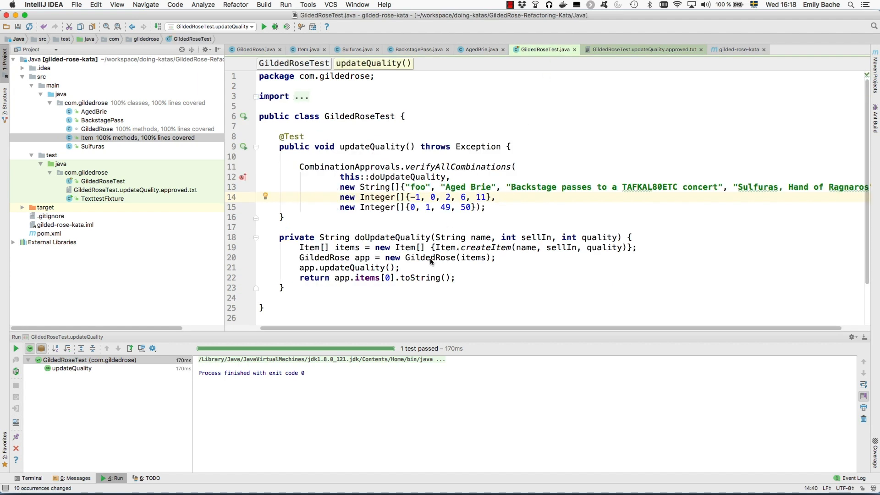
{"action": "double_click", "coordinate": [488, 249]}
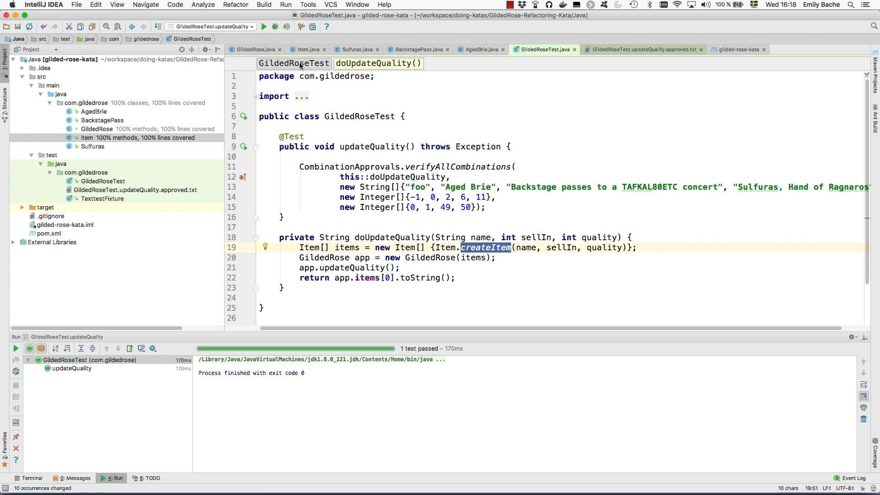
{"action": "left_click", "coordinate": [305, 50]}
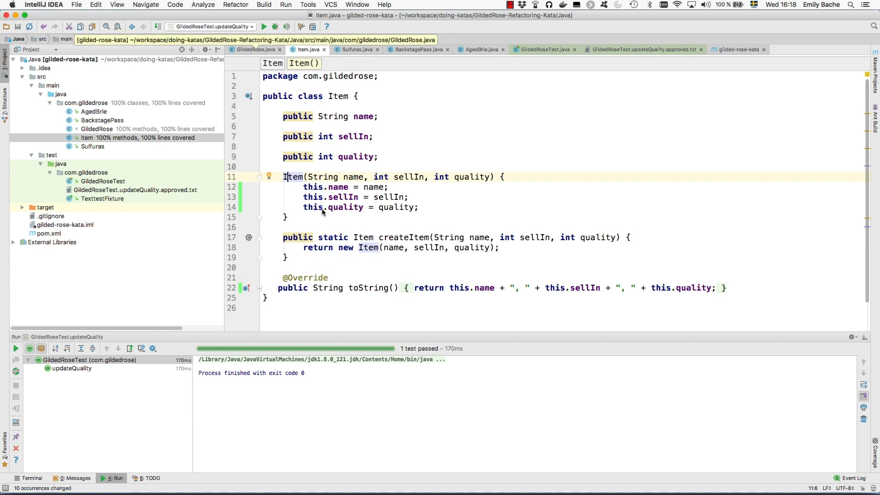
Step: Copy the GildedRose switch block and paste it into createItem in Item.java
{"action": "key", "text": "ctrl+Tab"}
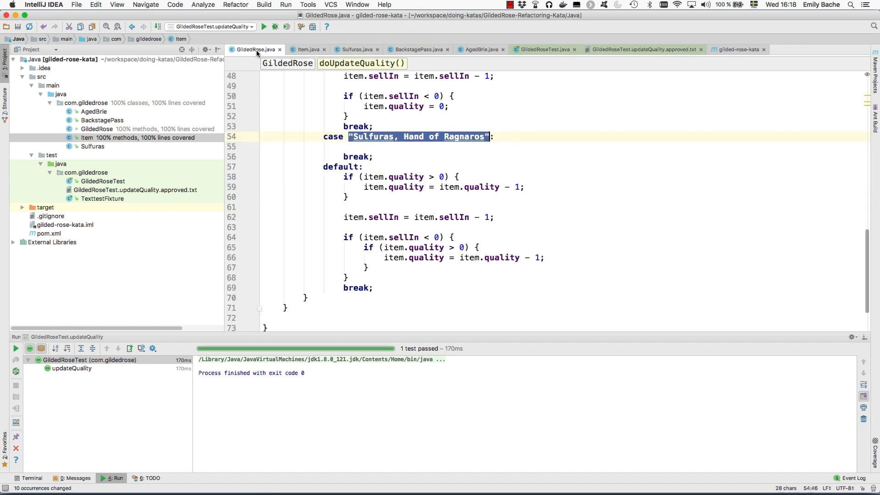
{"action": "scroll", "coordinate": [341, 237], "scroll_direction": "down", "scroll_amount": 2}
{"action": "left_click_drag", "start_coordinate": [335, 253], "coordinate": [279, 32]}
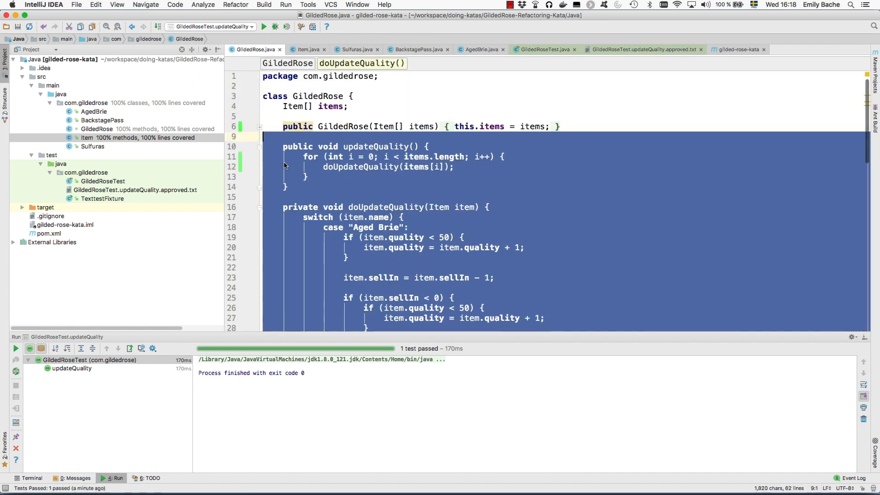
{"action": "left_click_drag", "start_coordinate": [279, 31], "coordinate": [303, 219]}
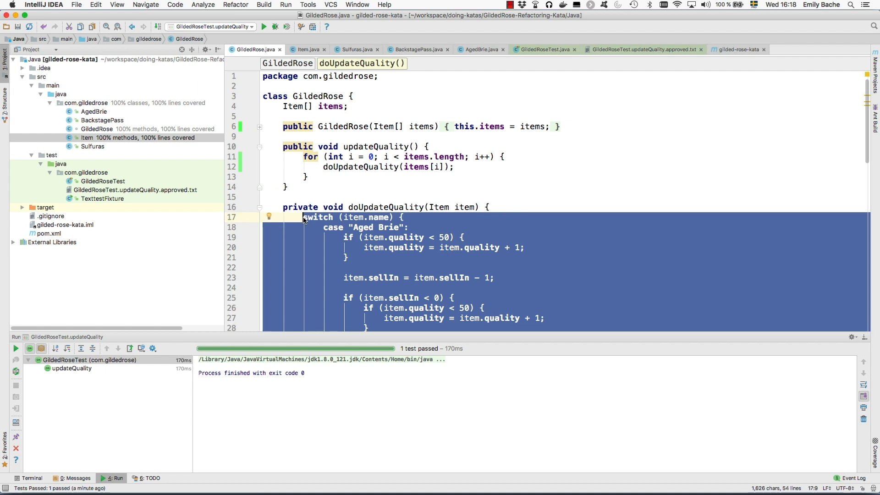
{"action": "left_click", "coordinate": [309, 49]}
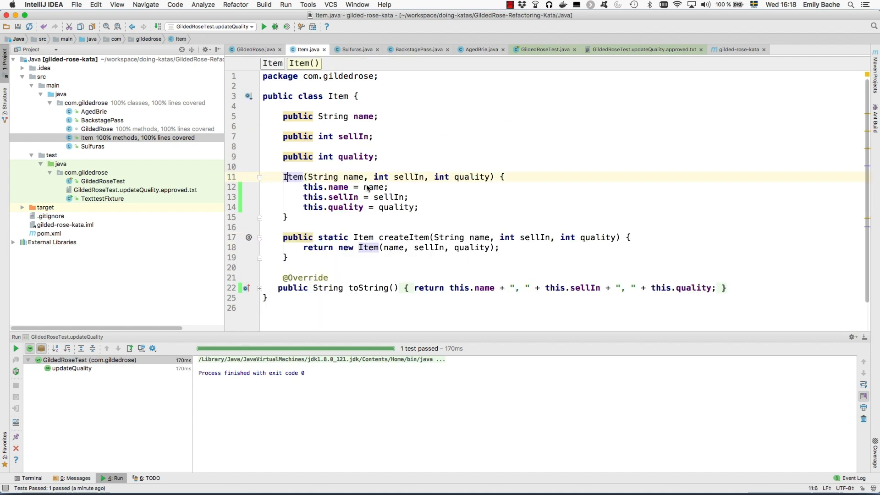
{"action": "left_click", "coordinate": [634, 238]}
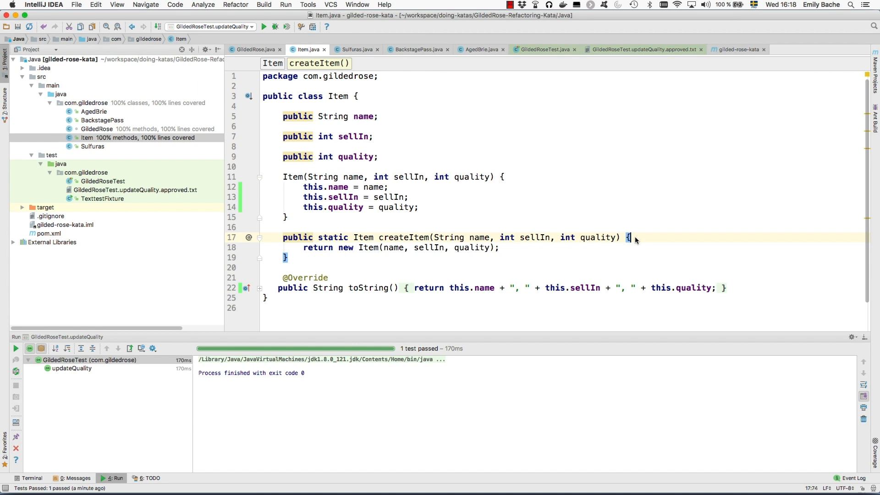
{"action": "key", "text": "super+v"}
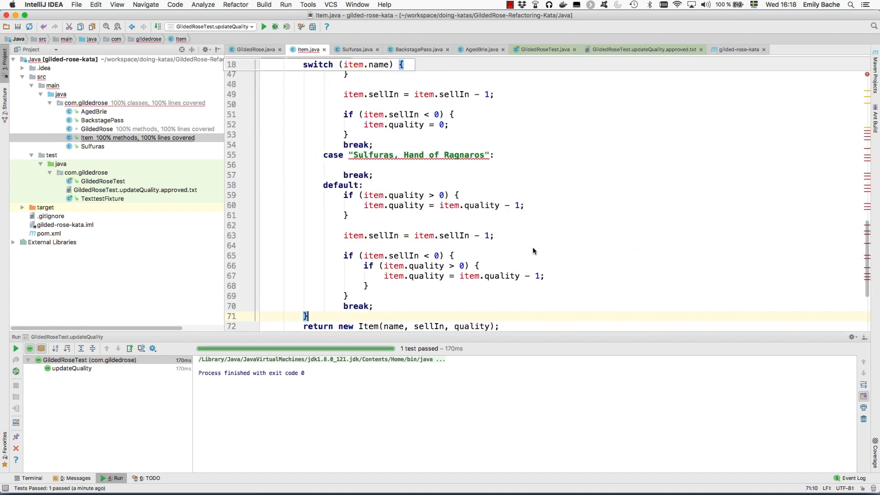
Step: Empty each case's update logic, switch on name instead of item.name, and rerun the tests
{"action": "left_click_drag", "start_coordinate": [344, 195], "coordinate": [377, 299]}
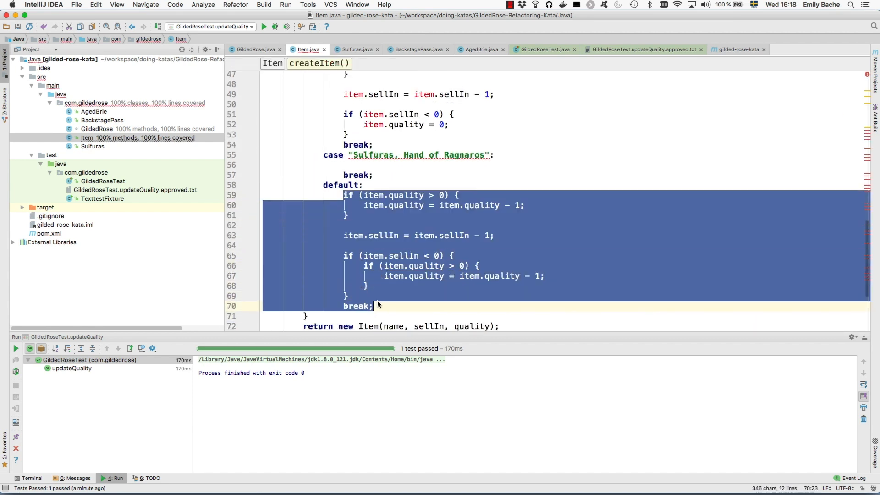
{"action": "key", "text": "super+x"}
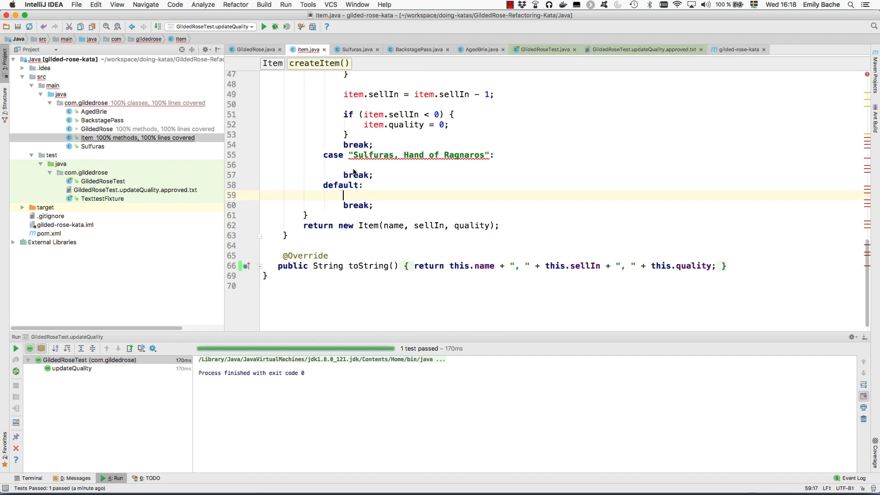
{"action": "scroll", "coordinate": [352, 164], "scroll_direction": "up", "scroll_amount": 5}
{"action": "scroll", "coordinate": [350, 151], "scroll_direction": "up", "scroll_amount": 5}
{"action": "scroll", "coordinate": [347, 130], "scroll_direction": "up", "scroll_amount": 1}
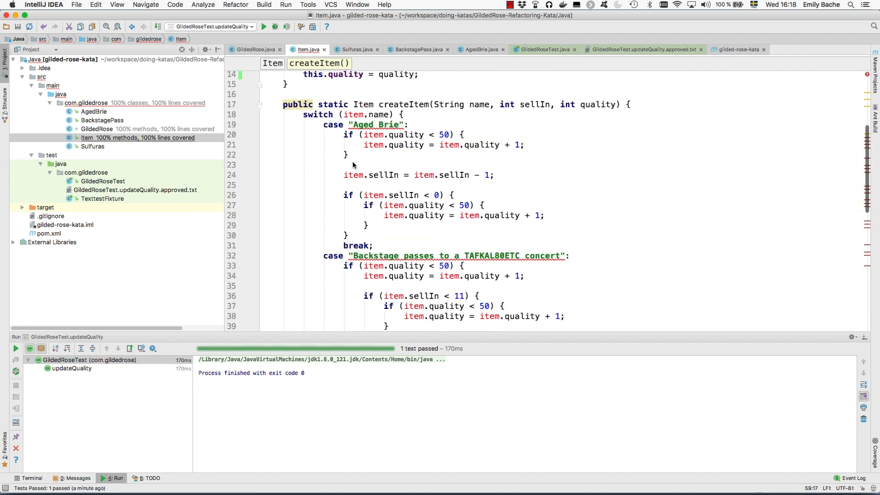
{"action": "double_click", "coordinate": [345, 115]}
{"action": "key", "text": "shift+Right"}
{"action": "key", "text": "BackSpace"}
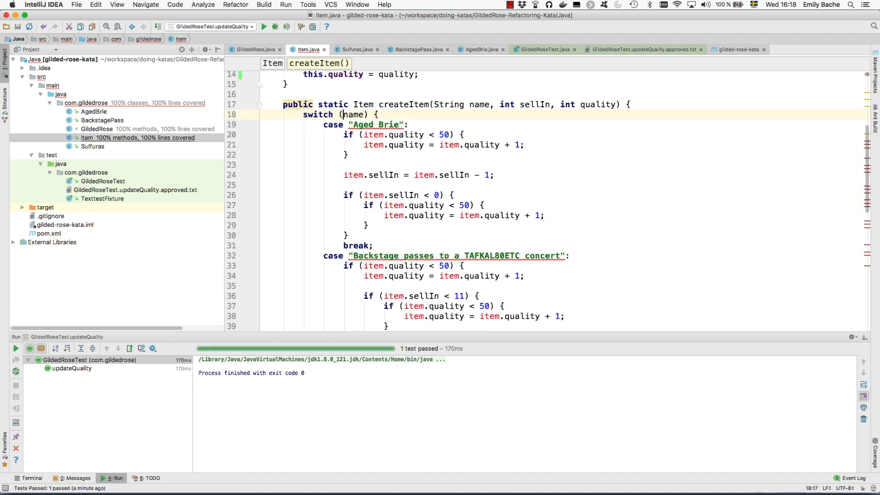
{"action": "left_click_drag", "start_coordinate": [344, 134], "coordinate": [372, 236]}
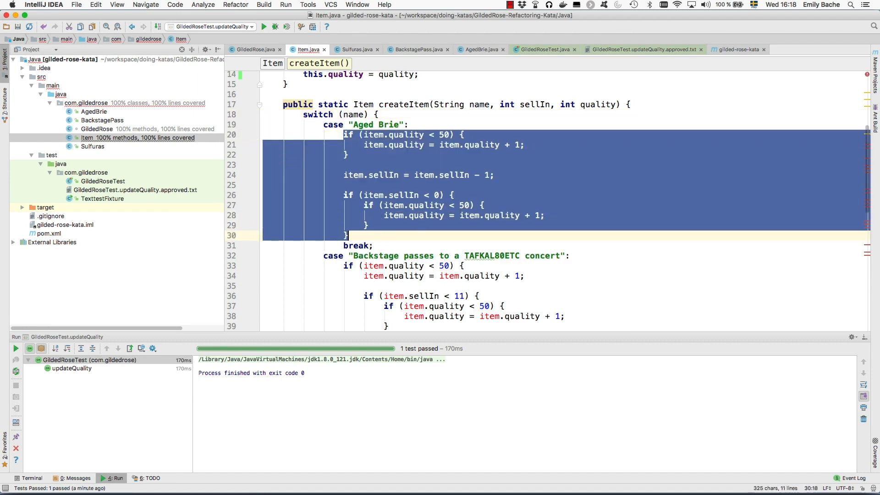
{"action": "key", "text": "BackSpace"}
{"action": "left_click_drag", "start_coordinate": [343, 165], "coordinate": [406, 340]}
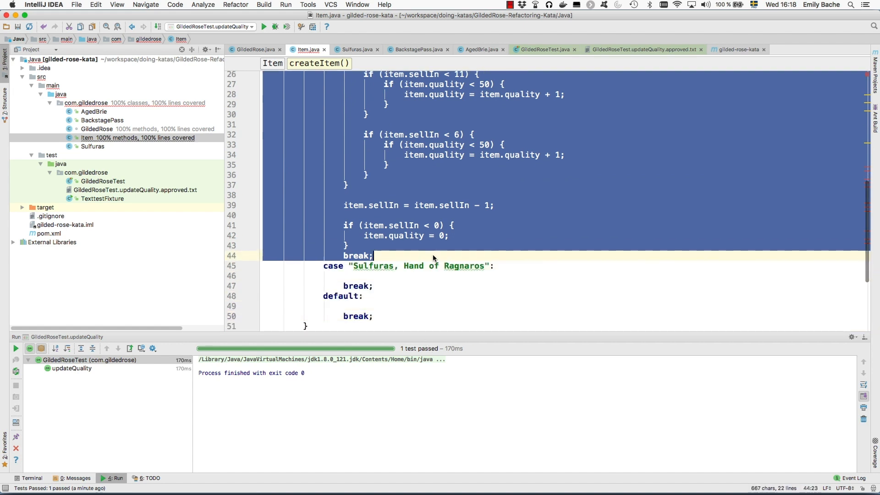
{"action": "left_click_drag", "start_coordinate": [407, 341], "coordinate": [435, 243]}
{"action": "key", "text": "BackSpace"}
{"action": "scroll", "coordinate": [432, 208], "scroll_direction": "up", "scroll_amount": 3}
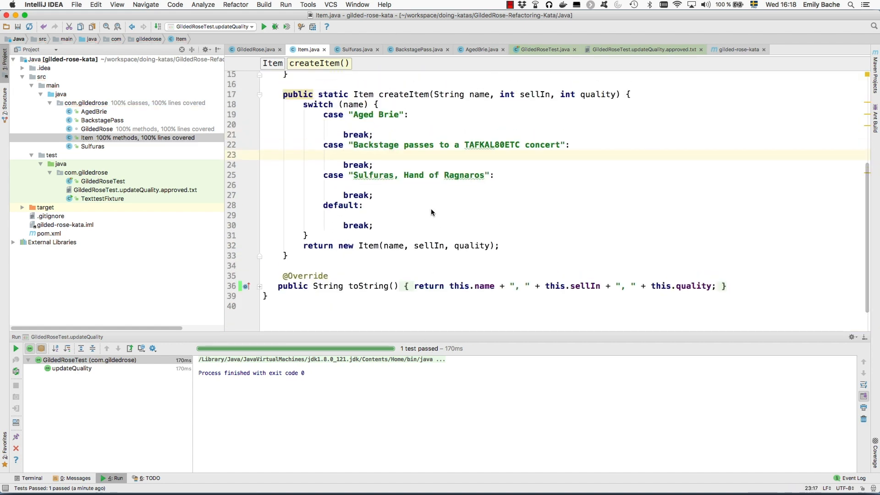
{"action": "left_click", "coordinate": [264, 30]}
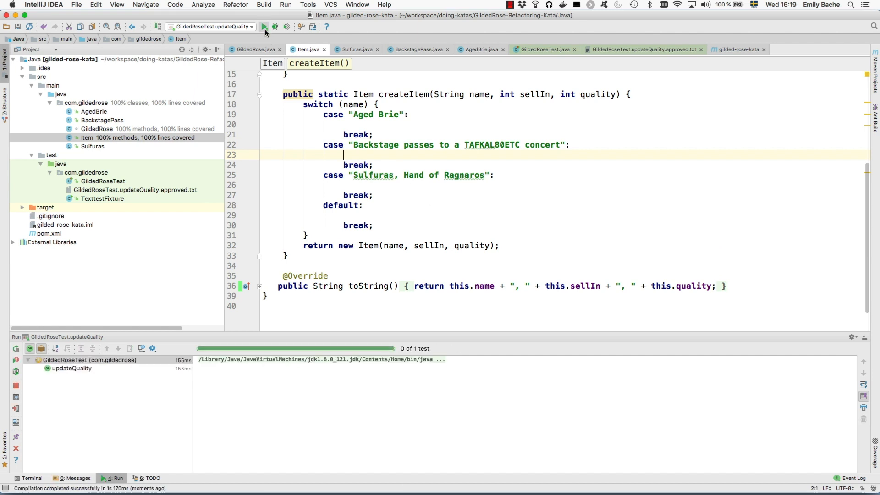
Step: Move return new Item into default and add a return new Sulfuras to the Sulfuras case
{"action": "left_click", "coordinate": [342, 247]}
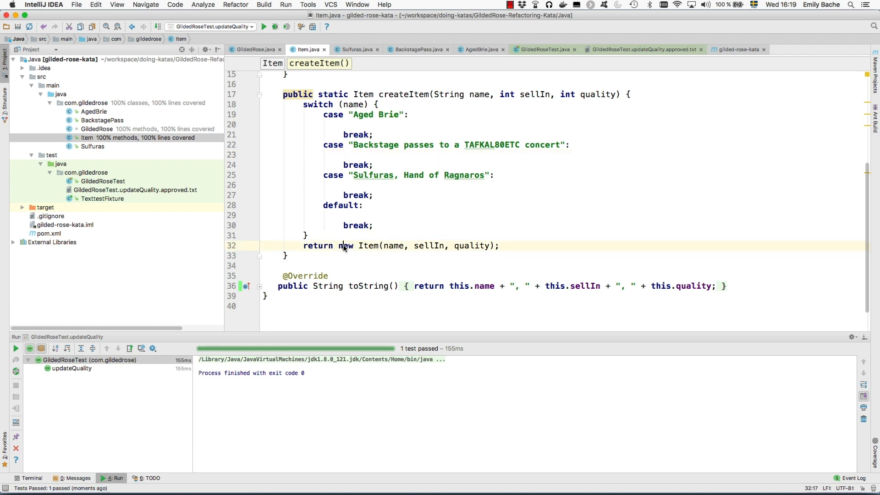
{"action": "key", "text": "super+shift+Up"}
{"action": "key", "text": "super+shift+Up"}
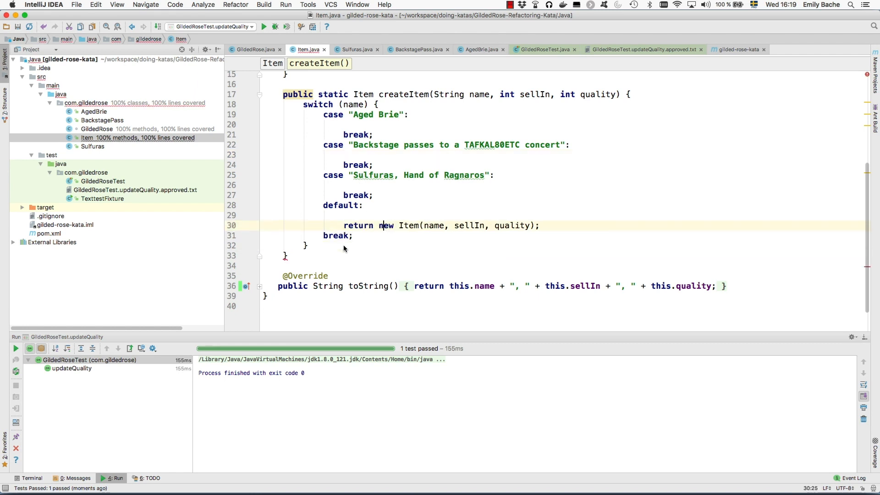
{"action": "key", "text": "super+d"}
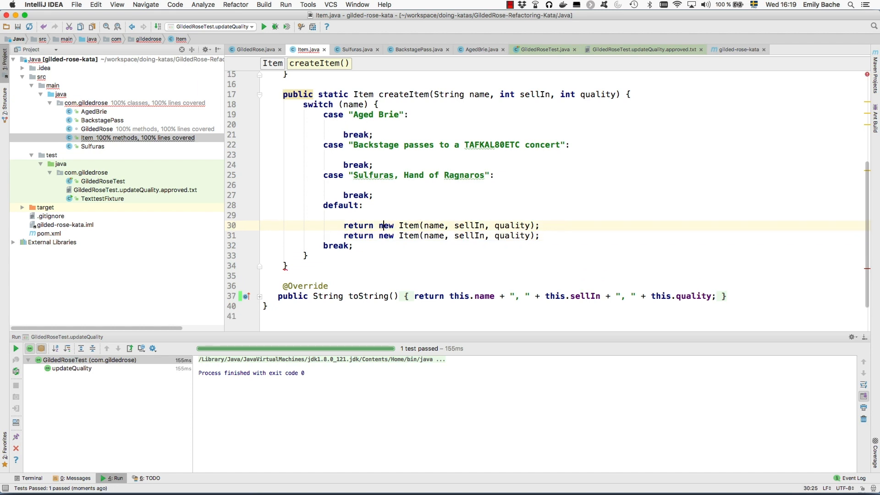
{"action": "key", "text": "super+shift+Up"}
{"action": "key", "text": "super+shift+Up"}
{"action": "key", "text": "super+shift+Up"}
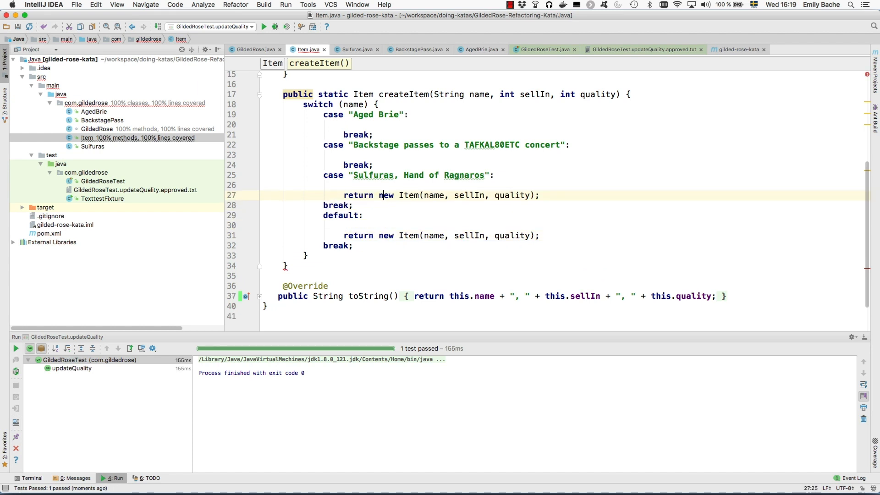
{"action": "double_click", "coordinate": [406, 195]}
{"action": "type", "text": "Su"}
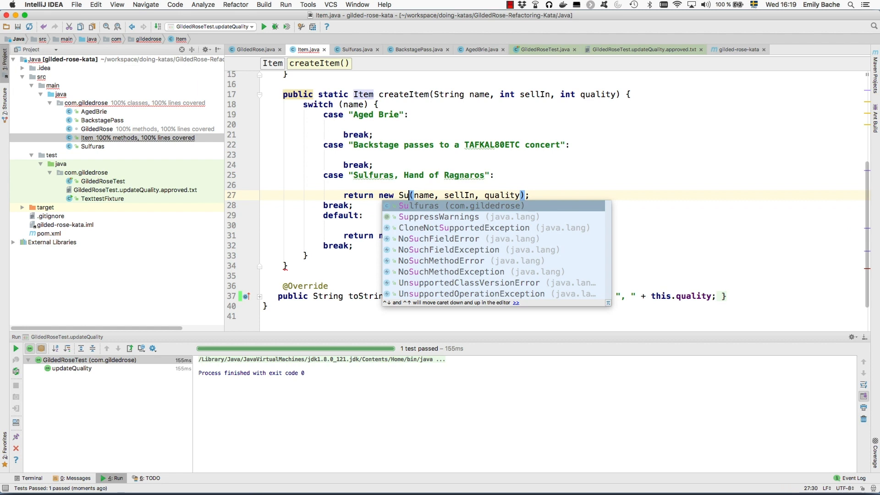
{"action": "key", "text": "Return"}
{"action": "key", "text": "shift+Right"}
{"action": "key", "text": "shift+Right"}
{"action": "key", "text": "shift+Right"}
{"action": "key", "text": "shift+Right"}
{"action": "key", "text": "shift+Right"}
{"action": "key", "text": "shift+Right"}
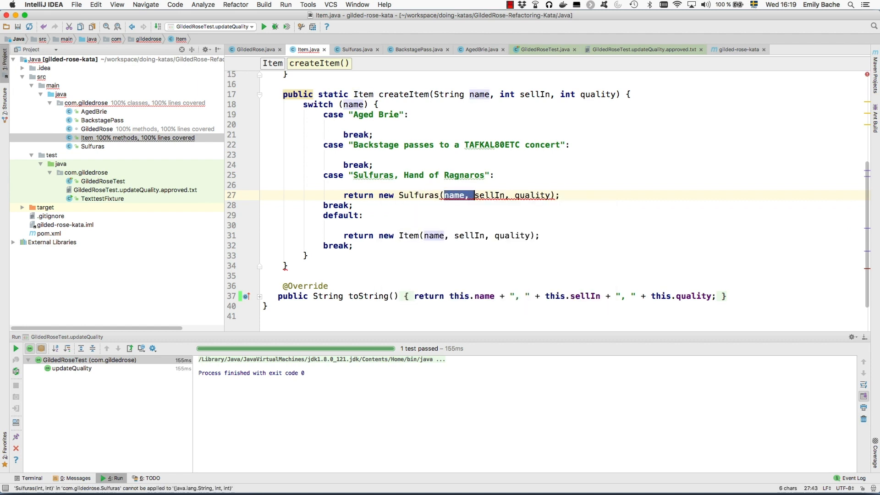
{"action": "key", "text": "BackSpace"}
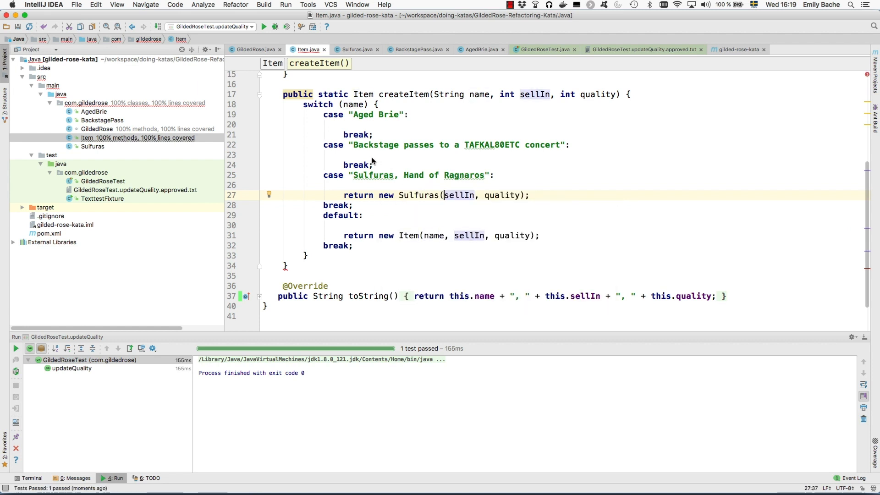
Step: Duplicate the line into the Backstage case returning a new BackstagePass
{"action": "key", "text": "super+d"}
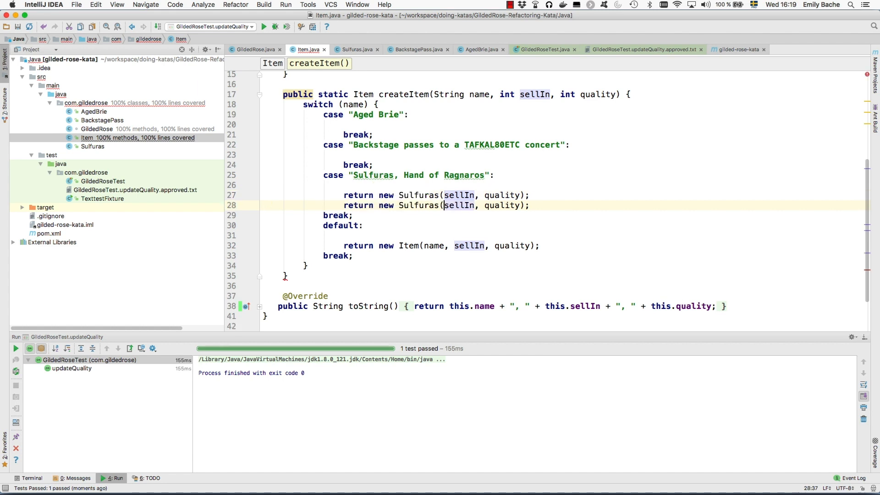
{"action": "key", "text": "shift+Down"}
{"action": "key", "text": "Up"}
{"action": "key", "text": "Up"}
{"action": "key", "text": "Down"}
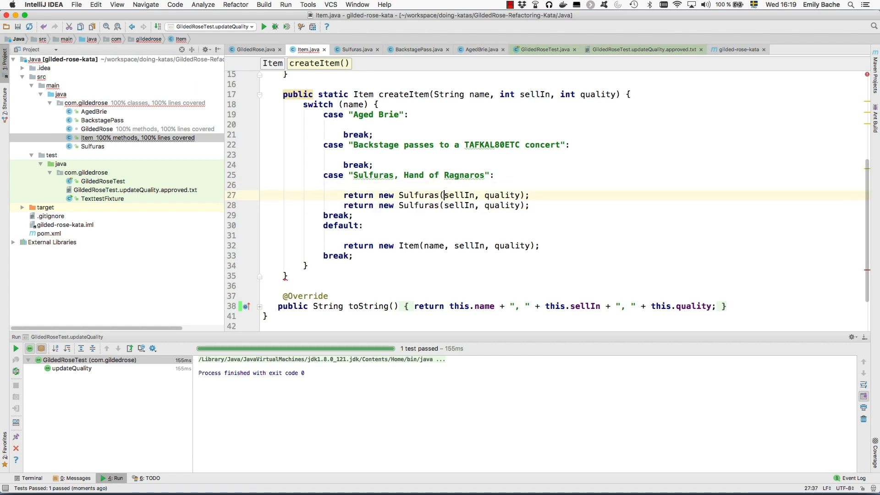
{"action": "key", "text": "alt+shift+Up"}
{"action": "key", "text": "alt+shift+Up"}
{"action": "key", "text": "alt+shift+Up"}
{"action": "key", "text": "Left"}
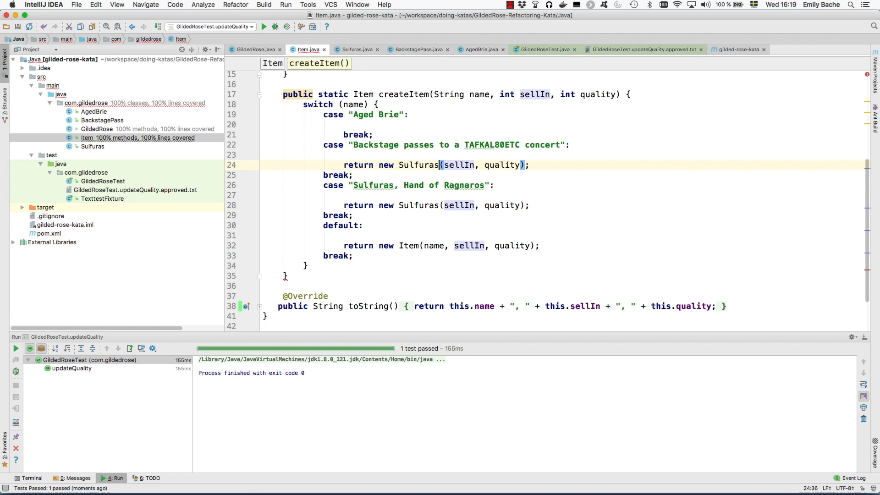
{"action": "key", "text": "BackSpace"}
{"action": "key", "text": "BackSpace"}
{"action": "key", "text": "BackSpace"}
{"action": "key", "text": "BackSpace"}
{"action": "key", "text": "BackSpace"}
{"action": "key", "text": "BackSpace"}
{"action": "type", "text": "Ba"}
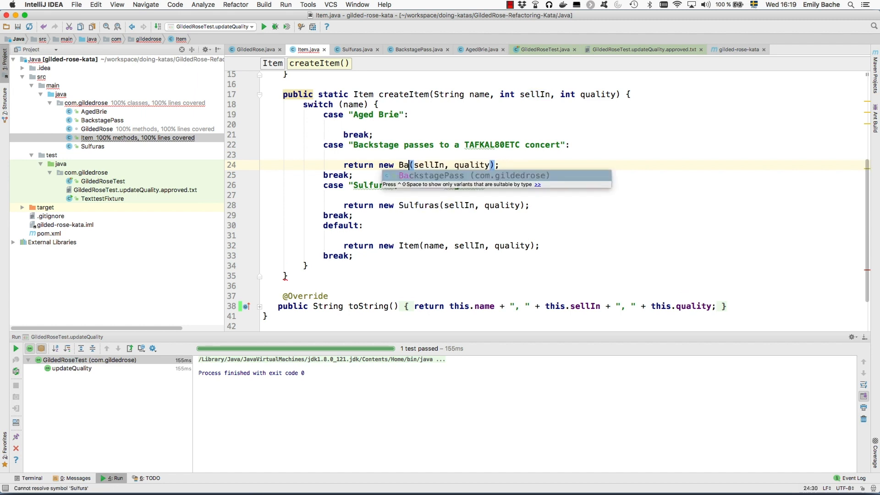
{"action": "key", "text": "Return"}
Step: Duplicate again into the Aged Brie case returning a new AgedBrie
{"action": "key", "text": "super+d"}
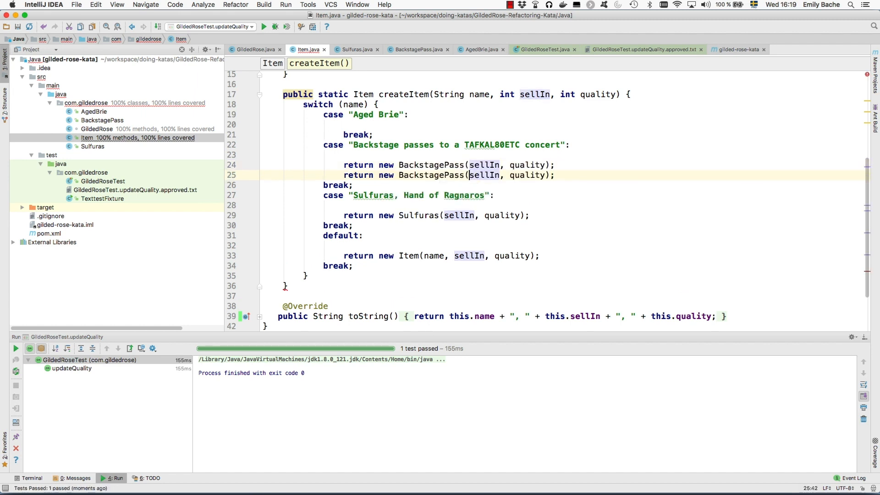
{"action": "key", "text": "alt+shift+Up"}
{"action": "key", "text": "alt+shift+Up"}
{"action": "key", "text": "alt+shift+Up"}
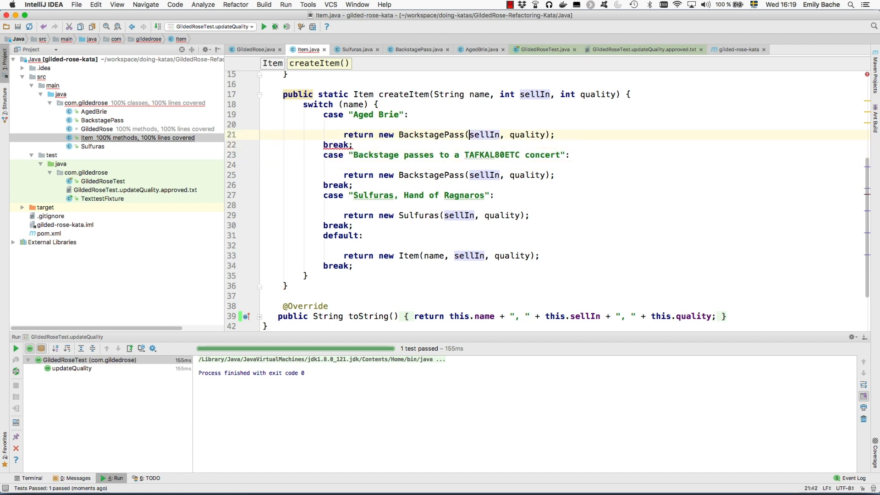
{"action": "key", "text": "Left"}
{"action": "key", "text": "BackSpace"}
{"action": "key", "text": "BackSpace"}
{"action": "key", "text": "BackSpace"}
{"action": "key", "text": "BackSpace"}
{"action": "key", "text": "BackSpace"}
{"action": "key", "text": "BackSpace"}
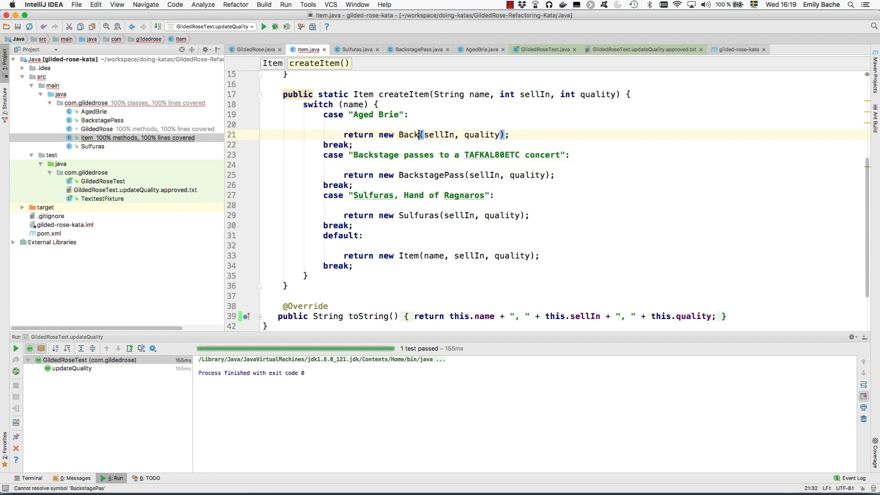
{"action": "key", "text": "BackSpace"}
{"action": "key", "text": "BackSpace"}
{"action": "key", "text": "BackSpace"}
{"action": "key", "text": "BackSpace"}
{"action": "type", "text": "Ag"}
{"action": "key", "text": "Return"}
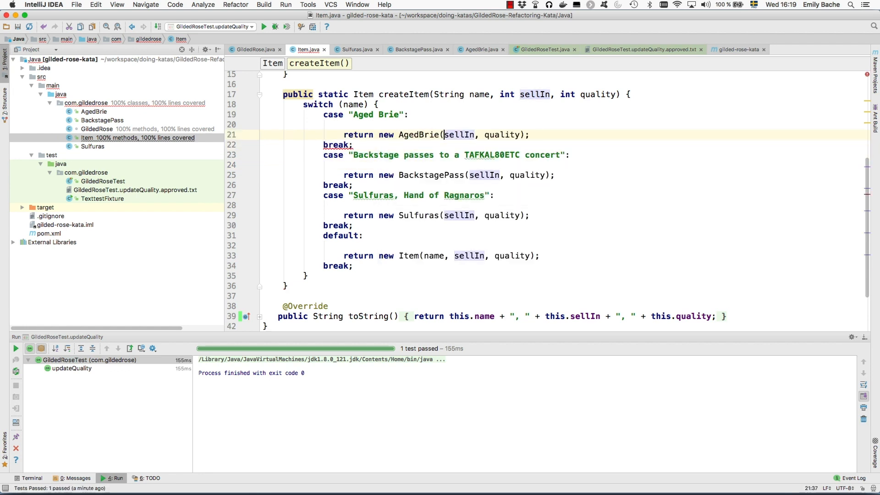
{"action": "key", "text": "Up"}
Step: Delete the unreachable break lines after each return in createItem
{"action": "key", "text": "Down"}
{"action": "key", "text": "Down"}
{"action": "key", "text": "End"}
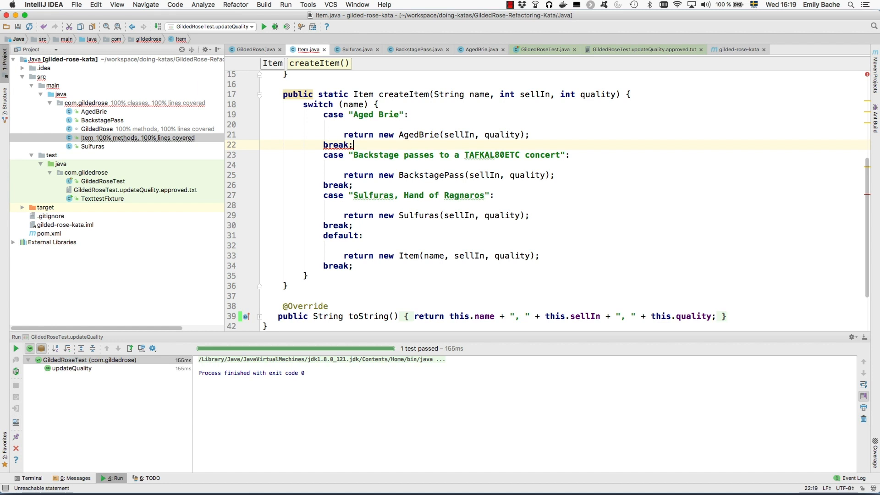
{"action": "key", "text": "super+BackSpace"}
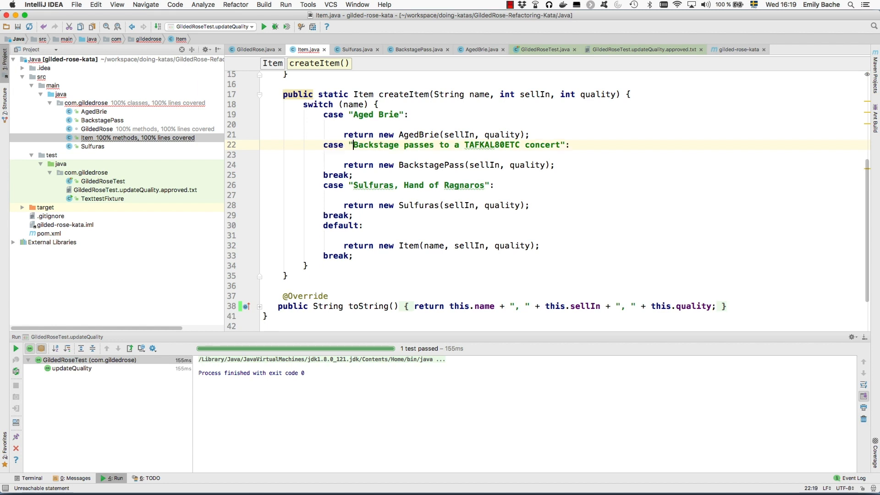
{"action": "key", "text": "Down"}
{"action": "key", "text": "Down"}
{"action": "key", "text": "Down"}
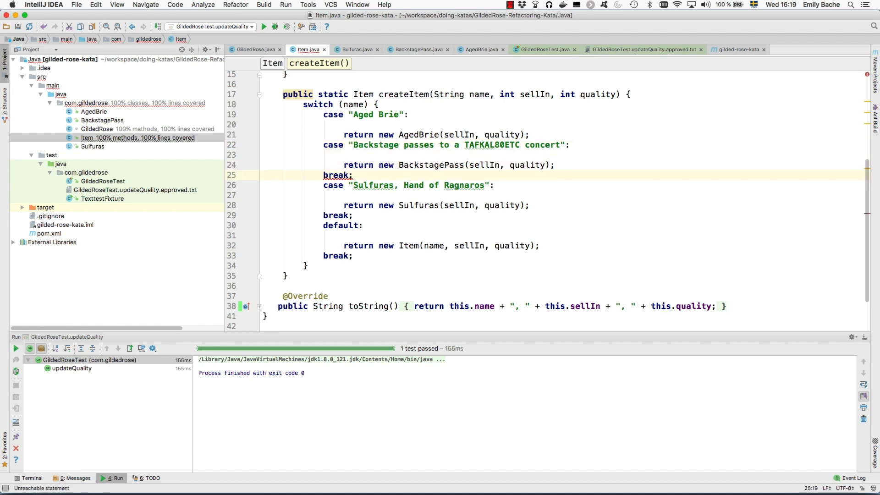
{"action": "key", "text": "super+BackSpace"}
{"action": "key", "text": "Down"}
{"action": "key", "text": "Down"}
{"action": "key", "text": "Down"}
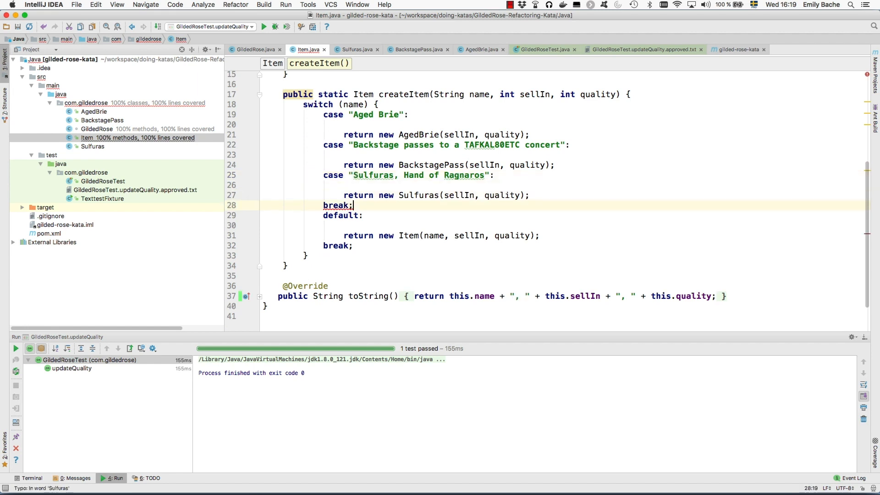
{"action": "key", "text": "super+BackSpace"}
{"action": "key", "text": "Down"}
{"action": "key", "text": "Down"}
{"action": "key", "text": "Down"}
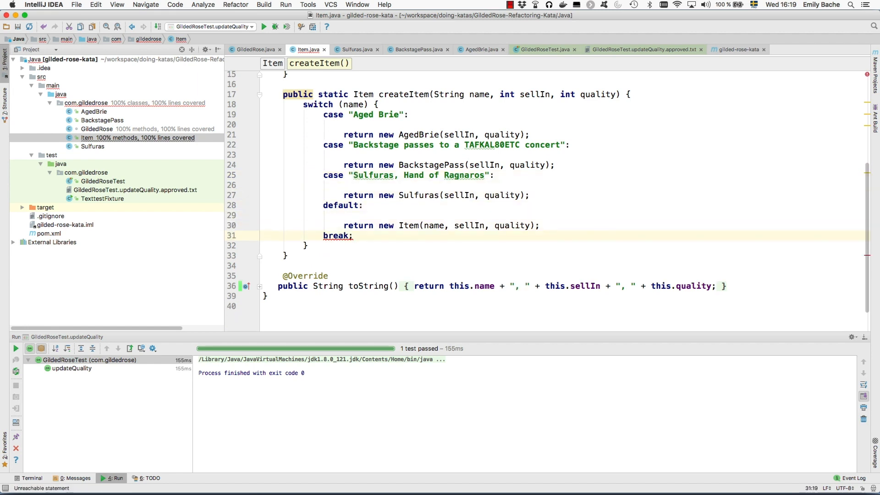
{"action": "key", "text": "super+BackSpace"}
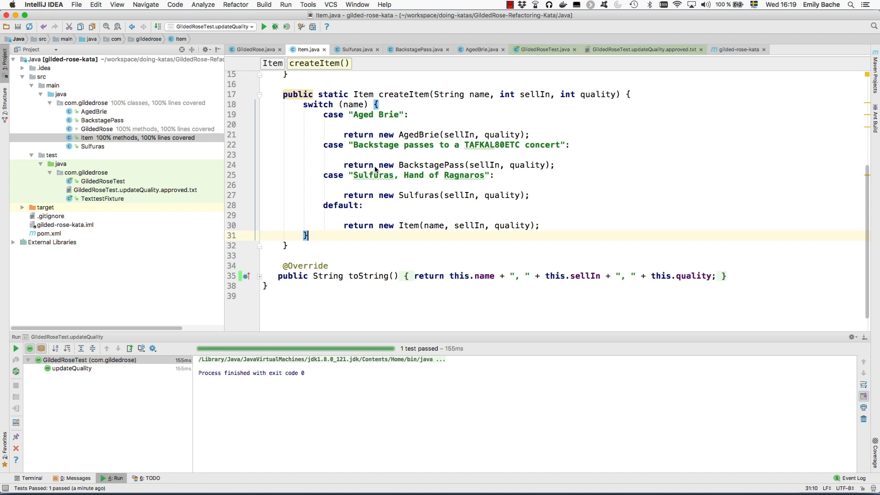
Step: Reformat createItem, remove the blank lines inside the switch, and rerun the test
{"action": "key", "text": "alt+super+l"}
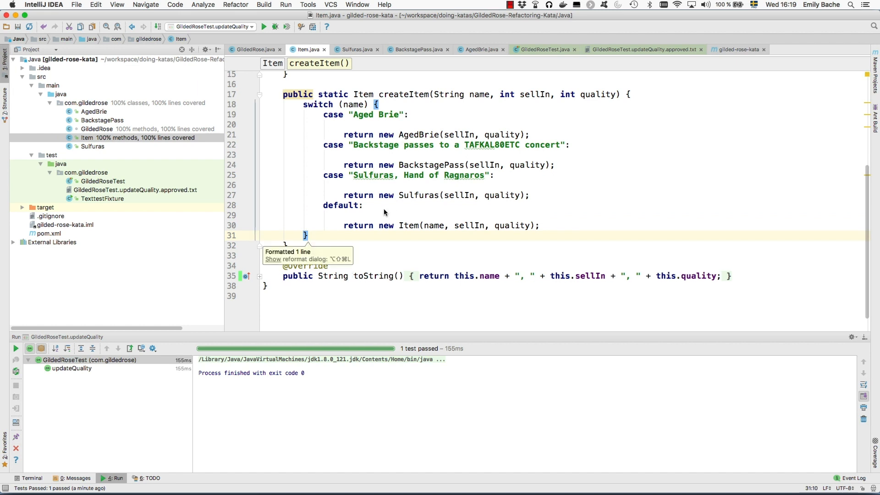
{"action": "key", "text": "Up"}
{"action": "key", "text": "Up"}
{"action": "key", "text": "super+BackSpace"}
{"action": "key", "text": "Up"}
{"action": "key", "text": "Up"}
{"action": "key", "text": "Up"}
{"action": "key", "text": "super+BackSpace"}
{"action": "key", "text": "Up"}
{"action": "key", "text": "Up"}
{"action": "key", "text": "Up"}
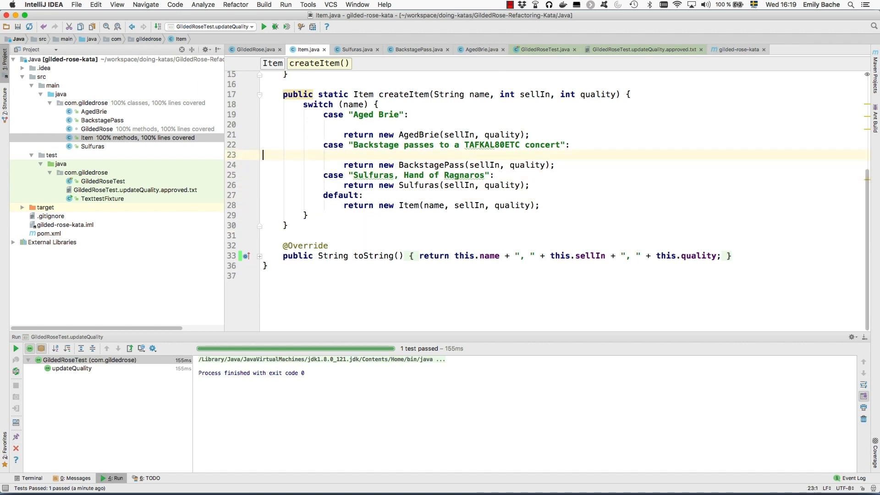
{"action": "key", "text": "super+BackSpace"}
{"action": "key", "text": "Up"}
{"action": "key", "text": "Up"}
{"action": "key", "text": "super+BackSpace"}
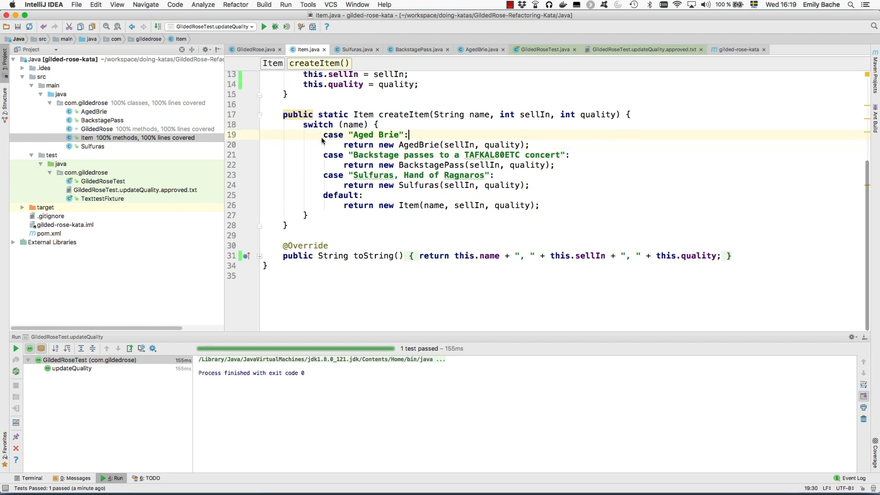
{"action": "left_click", "coordinate": [263, 27]}
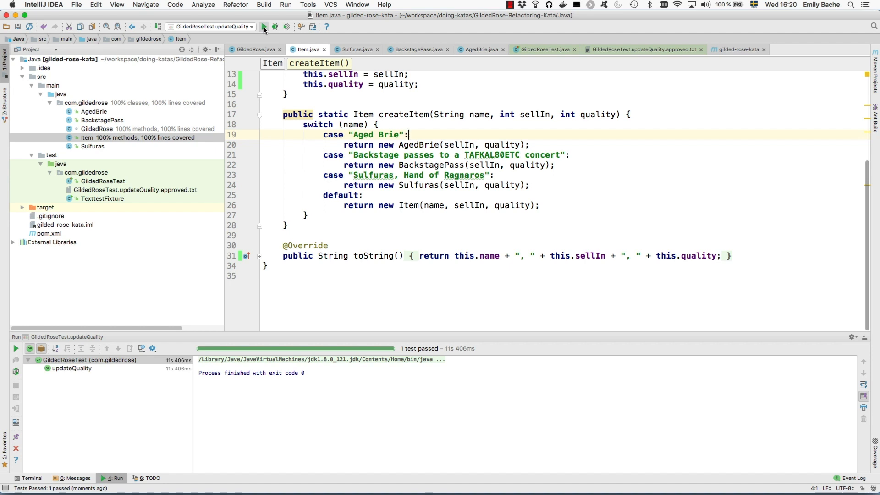
Step: Run GildedRoseTest with coverage showing 100%, then bring up GildedRose's doUpdateQuality
{"action": "left_click", "coordinate": [287, 26]}
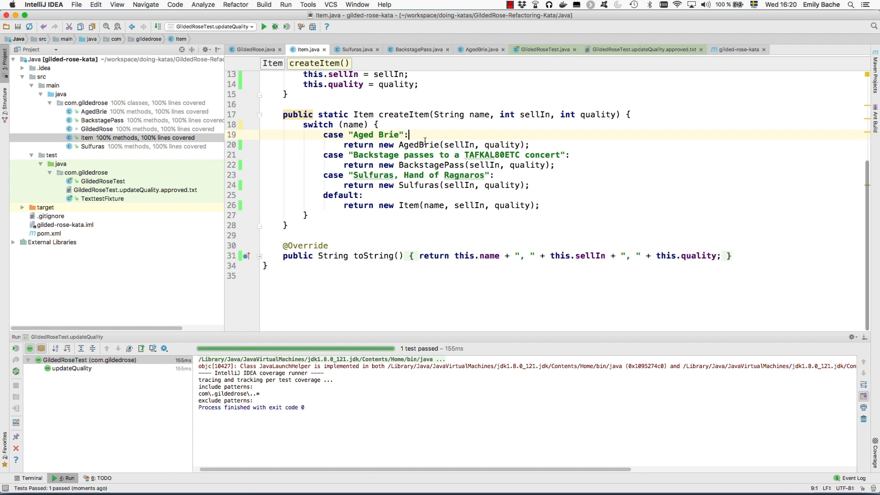
{"action": "key", "text": "ctrl+Tab"}
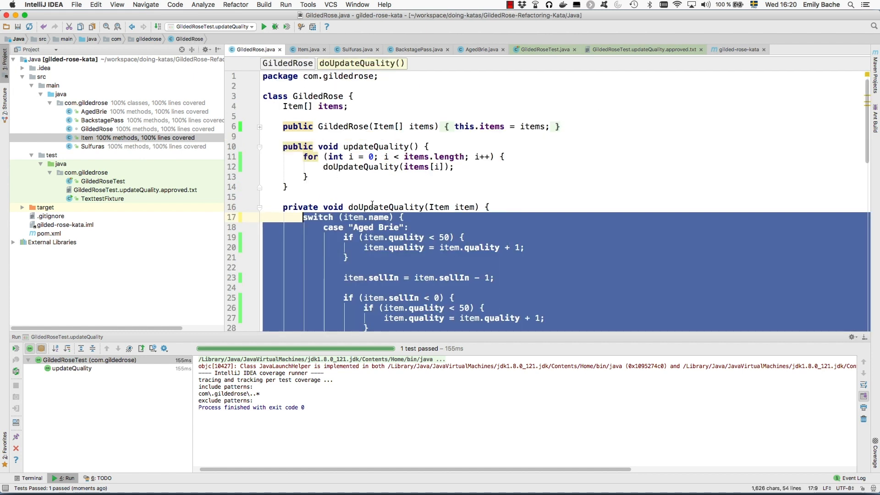
{"action": "left_click", "coordinate": [375, 198]}
{"action": "scroll", "coordinate": [375, 199], "scroll_direction": "down", "scroll_amount": 2}
{"action": "scroll", "coordinate": [376, 213], "scroll_direction": "down", "scroll_amount": 4}
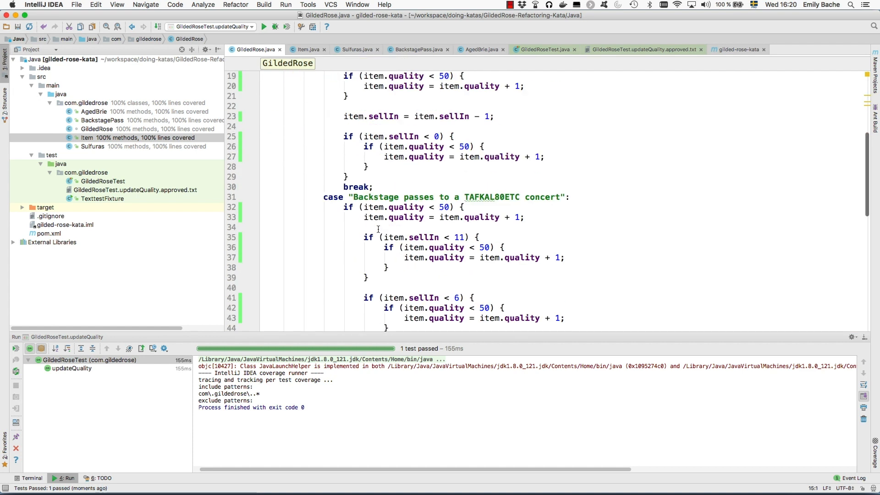
{"action": "scroll", "coordinate": [377, 228], "scroll_direction": "down", "scroll_amount": 6}
{"action": "scroll", "coordinate": [377, 228], "scroll_direction": "up", "scroll_amount": 1}
{"action": "scroll", "coordinate": [377, 228], "scroll_direction": "up", "scroll_amount": 10}
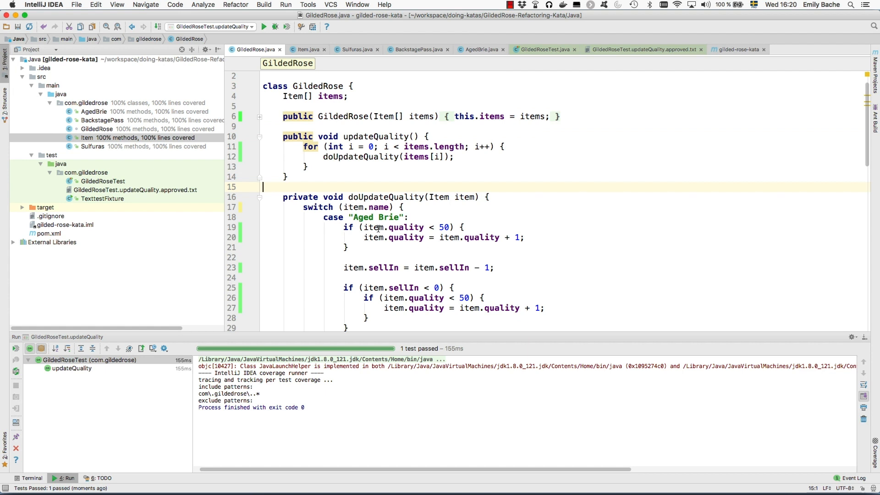
Step: Change doUpdateQuality's modifier from private to protected via autocompletion
{"action": "left_click", "coordinate": [306, 197]}
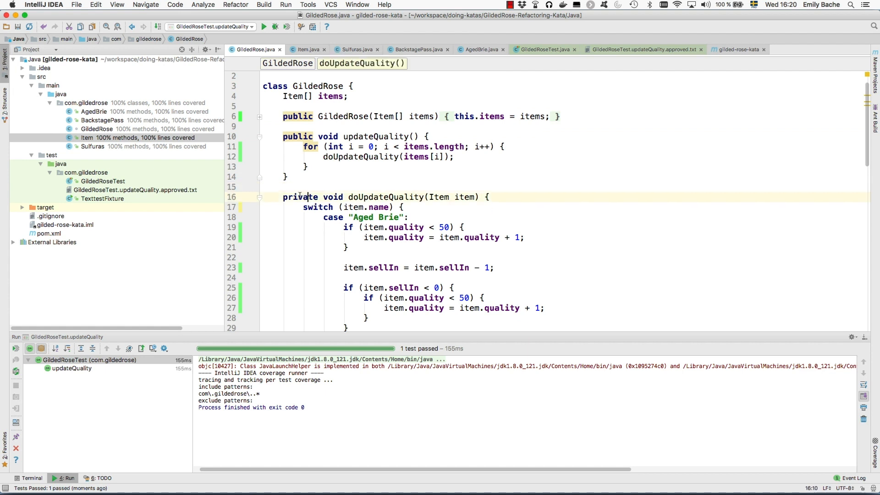
{"action": "double_click", "coordinate": [299, 197]}
{"action": "type", "text": "pro"}
{"action": "key", "text": "Return"}
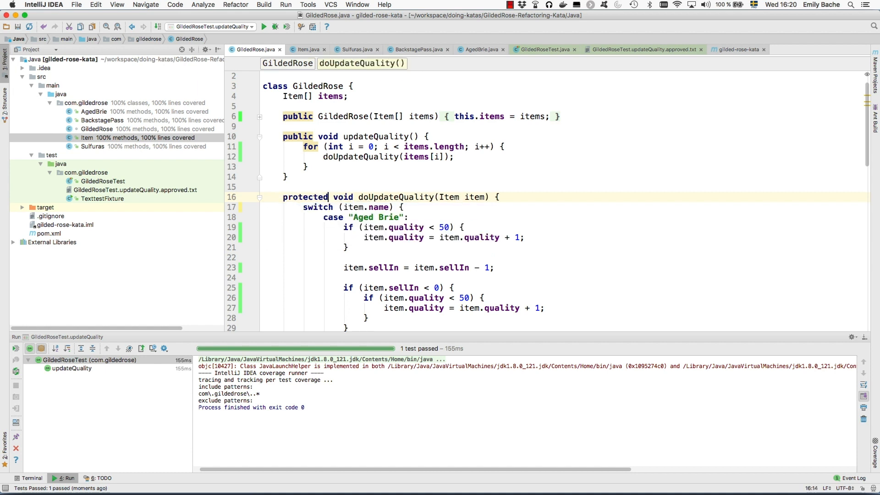
{"action": "left_click", "coordinate": [398, 197]}
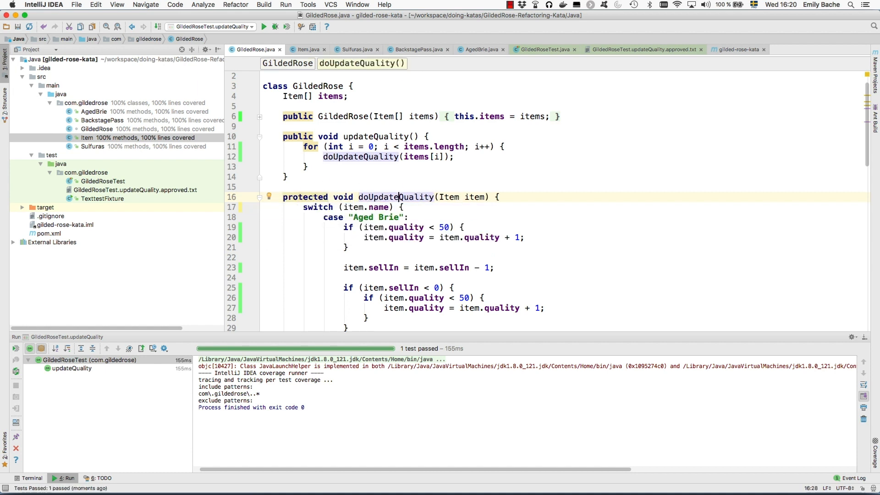
{"action": "key", "text": "alt+Return"}
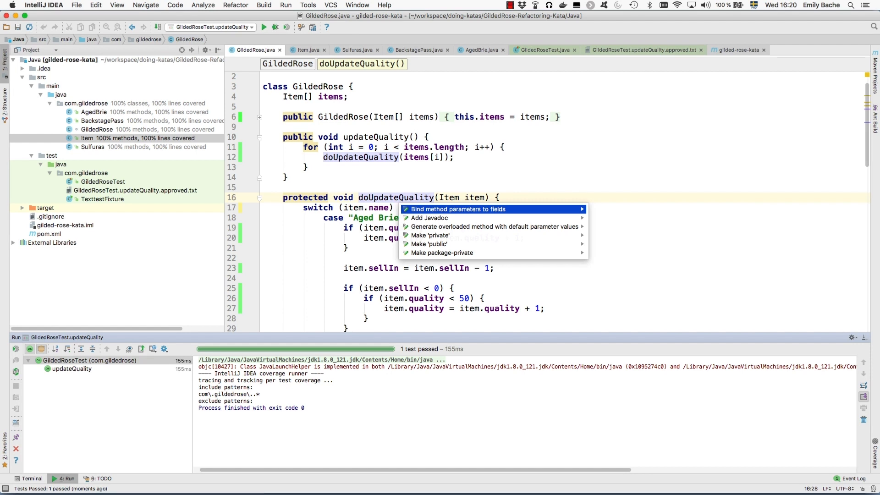
{"action": "key", "text": "Escape"}
Step: Browse the Refactor menu and Alt+Enter suggestions on doUpdateQuality without changing it
{"action": "right_click", "coordinate": [398, 196]}
{"action": "mouse_move", "coordinate": [426, 266]}
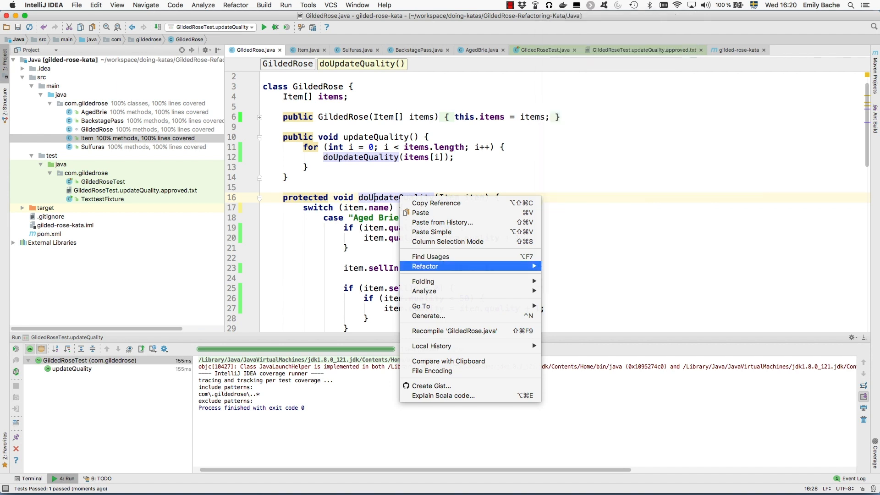
{"action": "left_click", "coordinate": [373, 197]}
{"action": "key", "text": "alt+Return"}
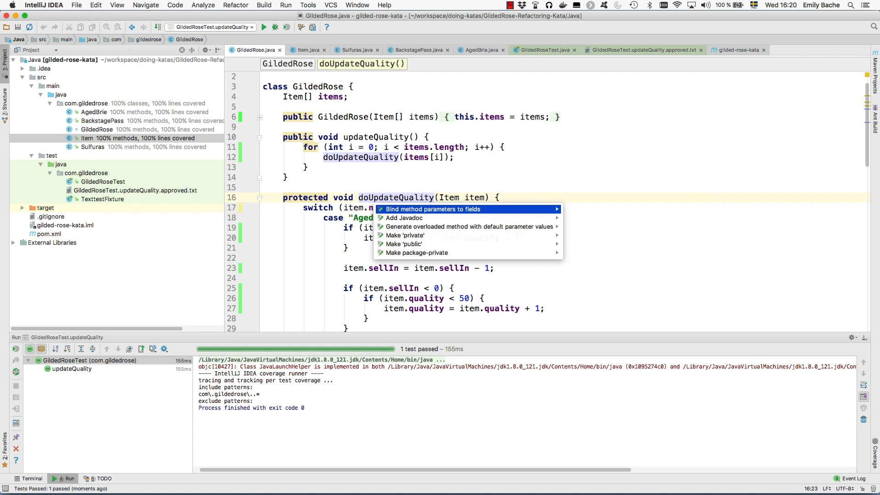
{"action": "left_click", "coordinate": [390, 198]}
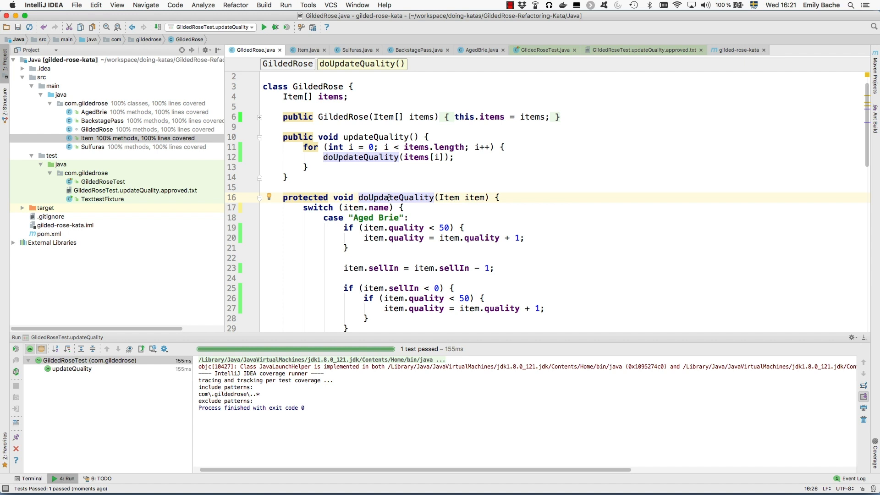
Step: Move doUpdateQuality into the Item class using Move Instance Method (F6)
{"action": "triple_click", "coordinate": [390, 197]}
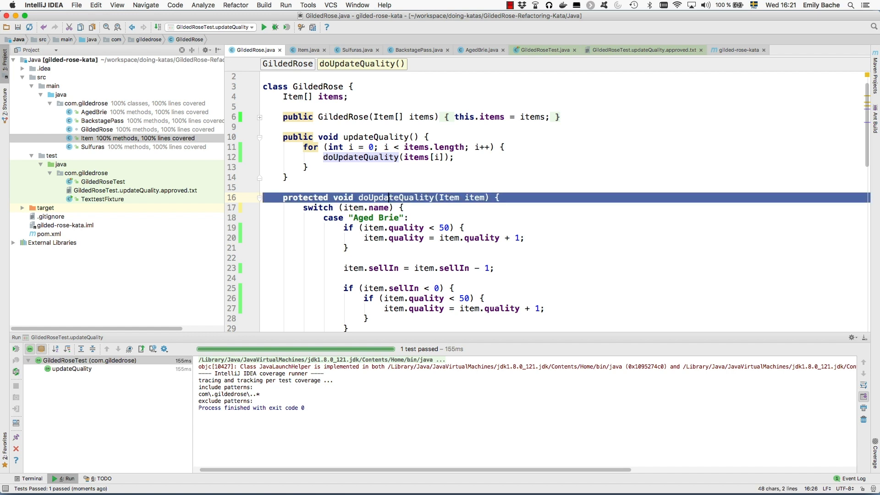
{"action": "key", "text": "super+alt+m"}
{"action": "key", "text": "F6"}
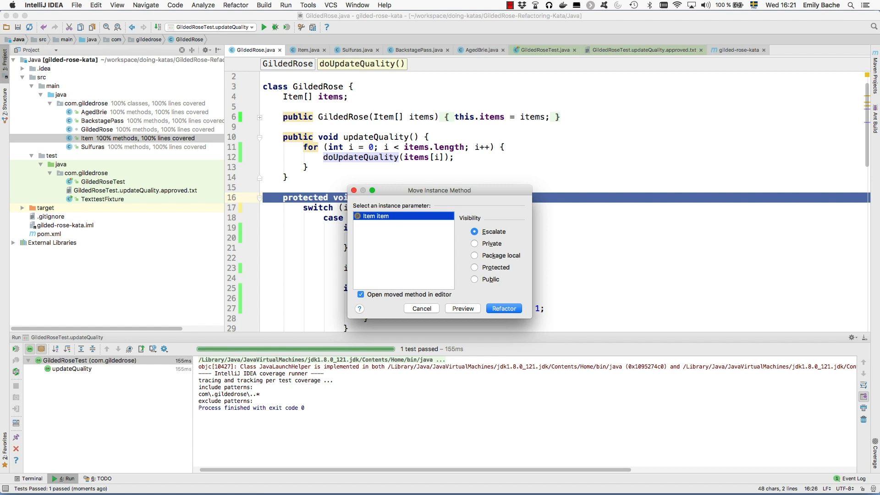
{"action": "key", "text": "Return"}
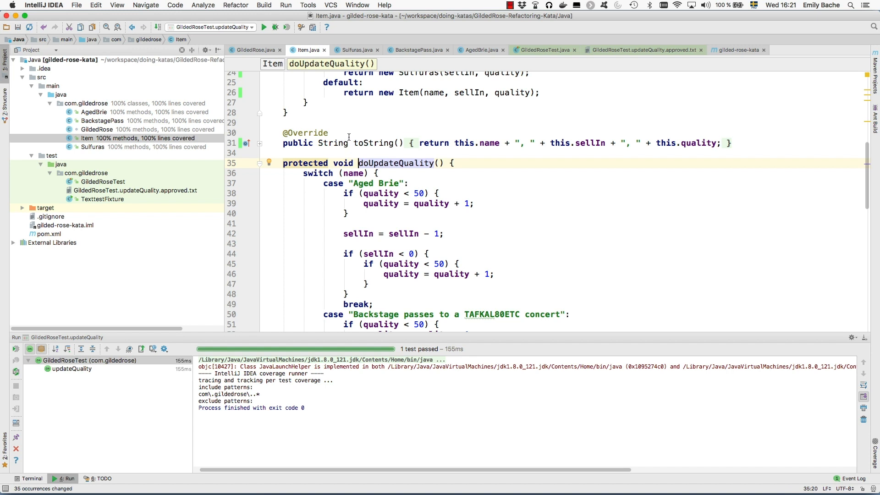
{"action": "scroll", "coordinate": [332, 137], "scroll_direction": "up", "scroll_amount": 5}
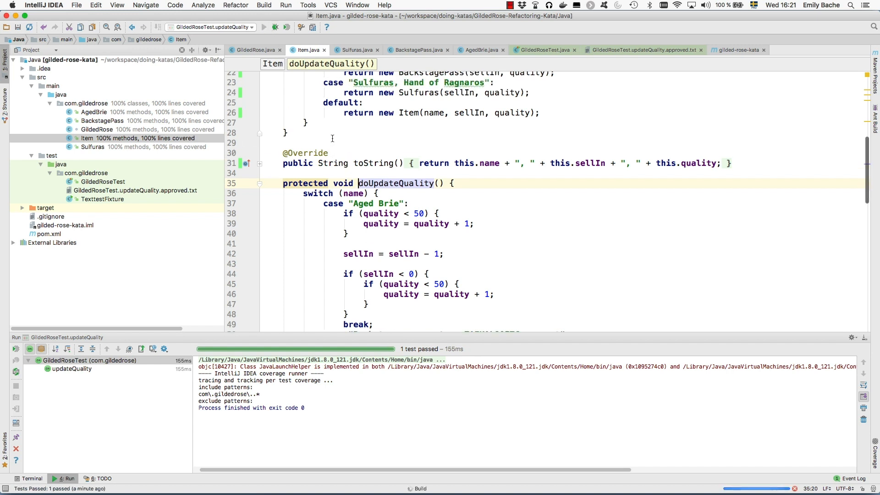
{"action": "scroll", "coordinate": [333, 138], "scroll_direction": "up", "scroll_amount": 3}
{"action": "scroll", "coordinate": [334, 137], "scroll_direction": "down", "scroll_amount": 5}
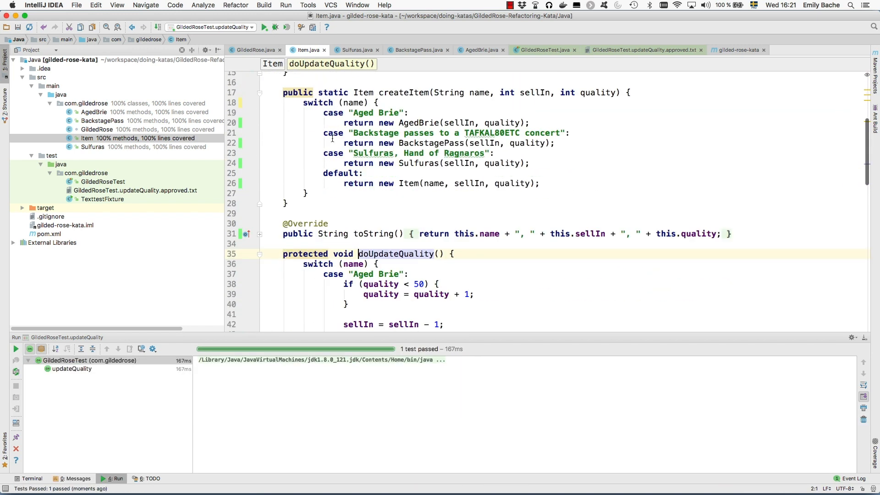
{"action": "scroll", "coordinate": [333, 134], "scroll_direction": "down", "scroll_amount": 2}
Step: Generate doUpdateQuality overrides in AgedBrie, BackstagePass and Sulfuras via 'Override method'
{"action": "left_click", "coordinate": [379, 164]}
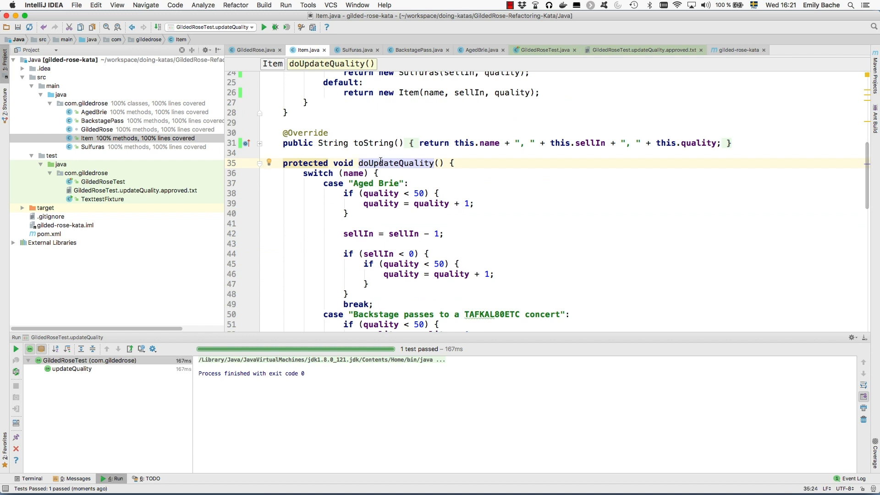
{"action": "right_click", "coordinate": [379, 160]}
{"action": "left_click", "coordinate": [372, 160]}
{"action": "key", "text": "alt+Return"}
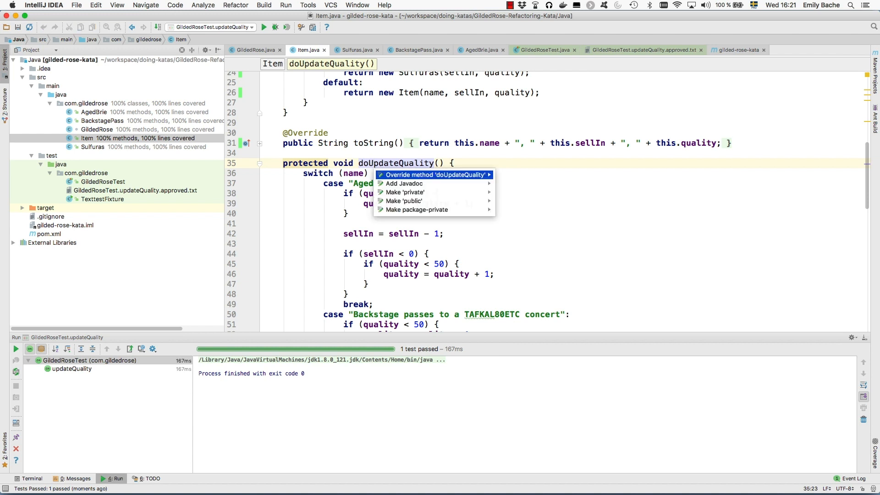
{"action": "key", "text": "Return"}
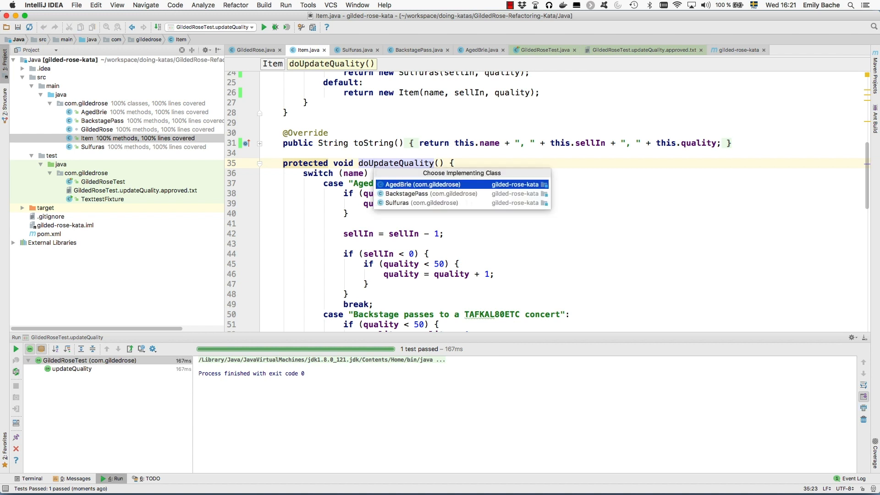
{"action": "key", "text": "shift+Down"}
{"action": "key", "text": "shift+Down"}
{"action": "key", "text": "Return"}
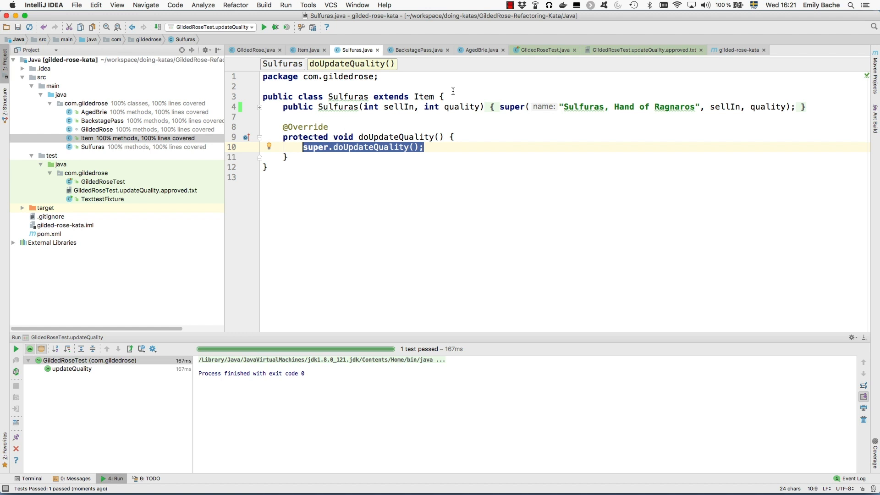
Step: Review the generated overrides in the AgedBrie, BackstagePass and Sulfuras tabs, ending in AgedBrie
{"action": "left_click", "coordinate": [479, 51]}
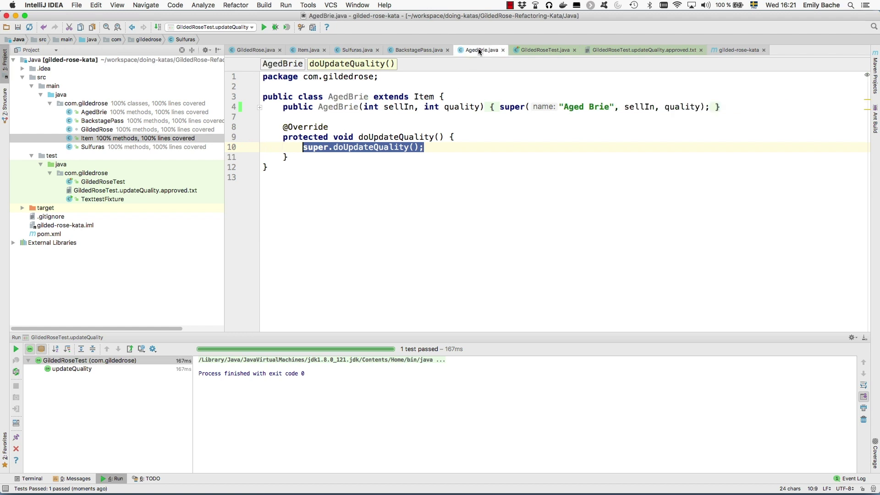
{"action": "left_click", "coordinate": [430, 51]}
{"action": "left_click", "coordinate": [358, 50]}
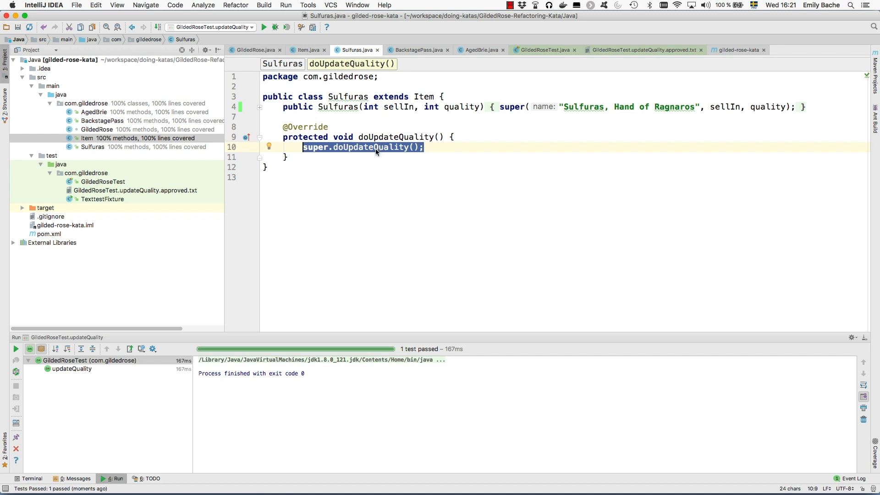
{"action": "left_click", "coordinate": [482, 51]}
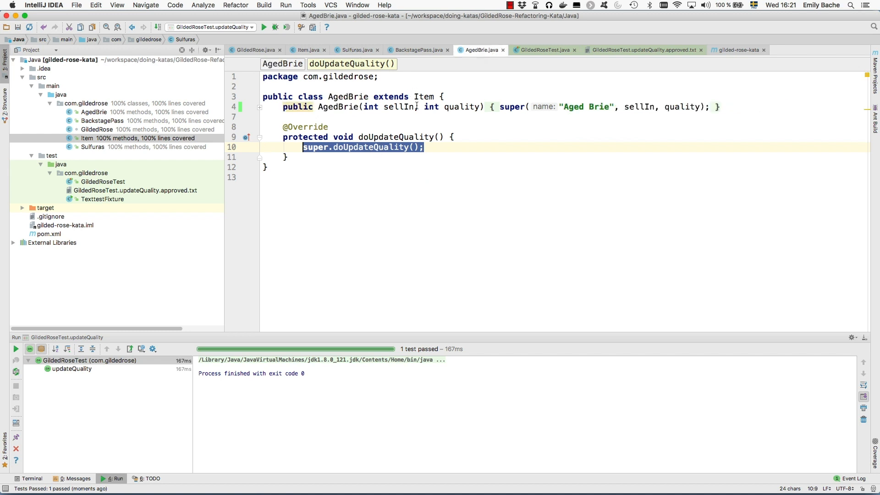
{"action": "left_click", "coordinate": [362, 148]}
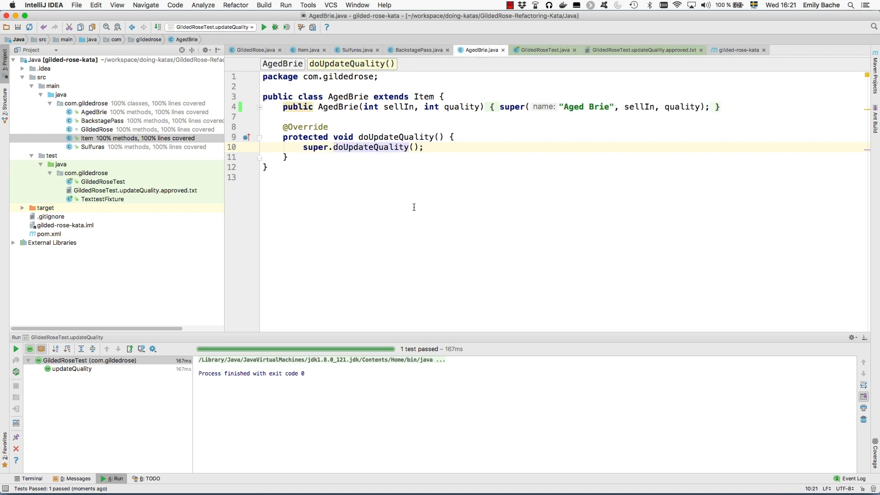
Step: Inline super.doUpdateQuality() into AgedBrie, keeping Item's method
{"action": "key", "text": "super+alt+n"}
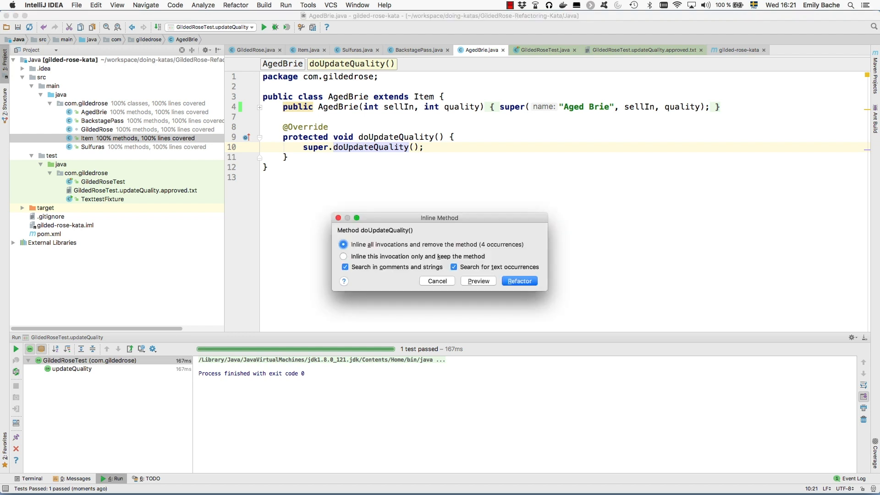
{"action": "key", "text": "Down"}
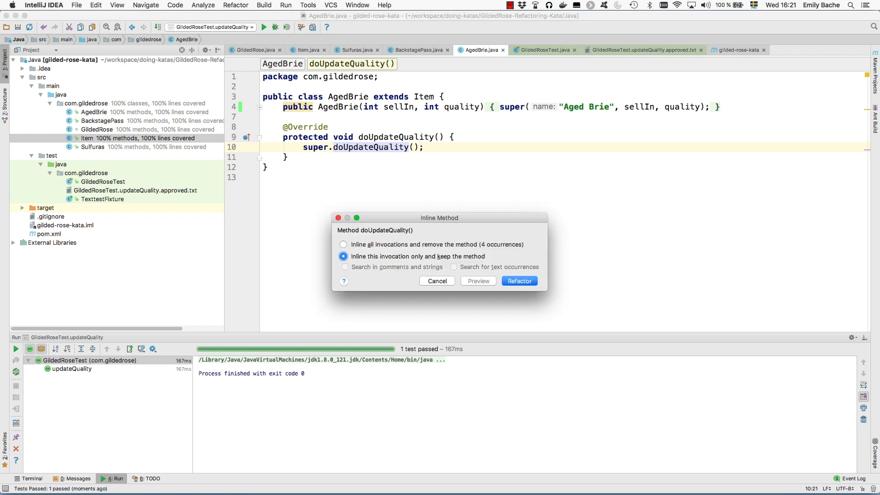
{"action": "key", "text": "Return"}
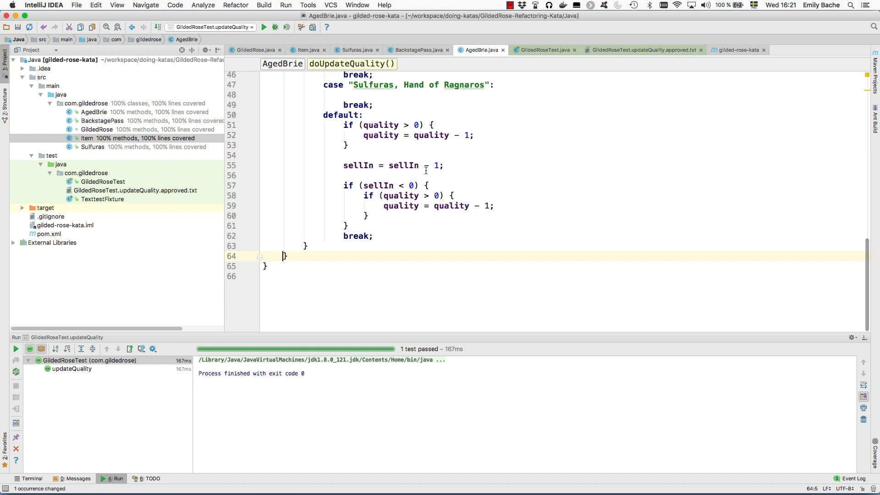
{"action": "scroll", "coordinate": [420, 153], "scroll_direction": "up", "scroll_amount": 3}
{"action": "scroll", "coordinate": [421, 153], "scroll_direction": "up", "scroll_amount": 10}
{"action": "scroll", "coordinate": [421, 153], "scroll_direction": "up", "scroll_amount": 3}
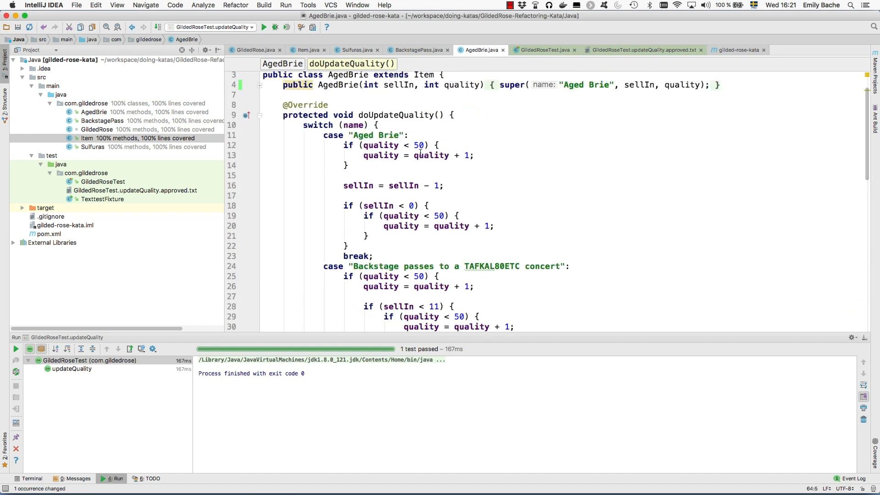
Step: Run with coverage, then delete the Backstage, Sulfuras and default cases from AgedBrie's switch
{"action": "left_click", "coordinate": [286, 29]}
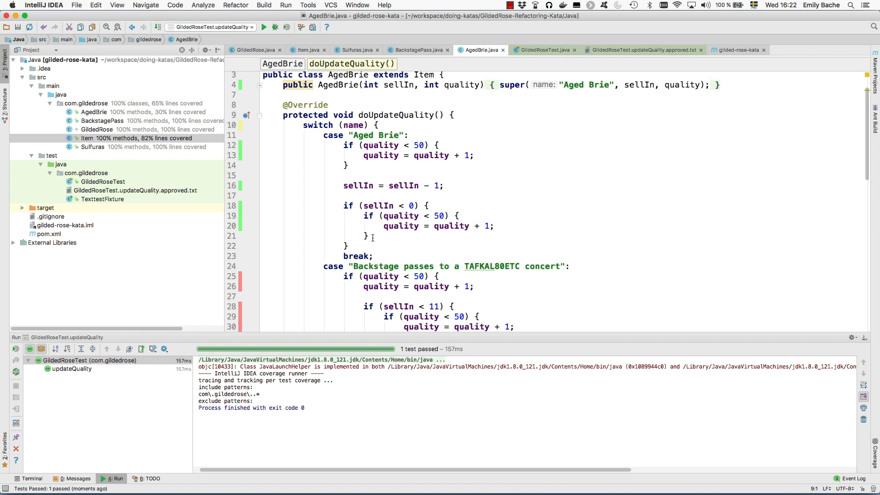
{"action": "scroll", "coordinate": [349, 187], "scroll_direction": "down", "scroll_amount": 5}
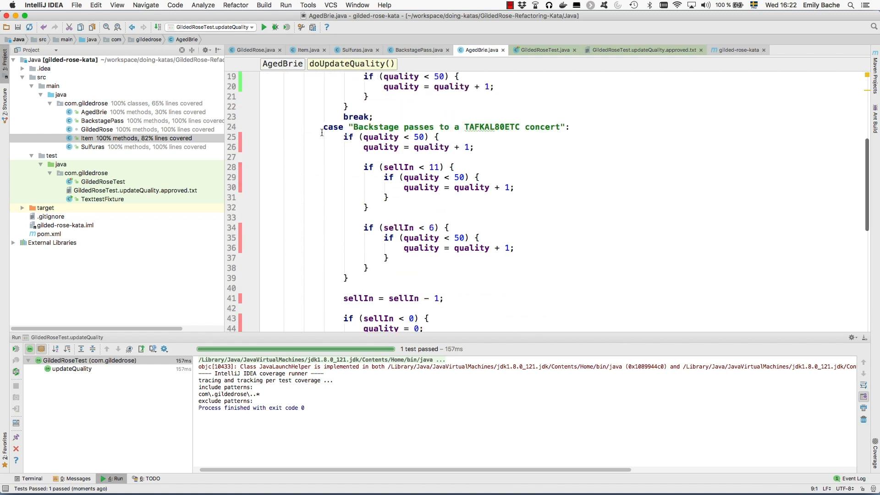
{"action": "left_click", "coordinate": [324, 127]}
{"action": "key", "text": "shift+Down"}
{"action": "key", "text": "shift+Down"}
{"action": "key", "text": "shift+Down"}
{"action": "key", "text": "shift+Down"}
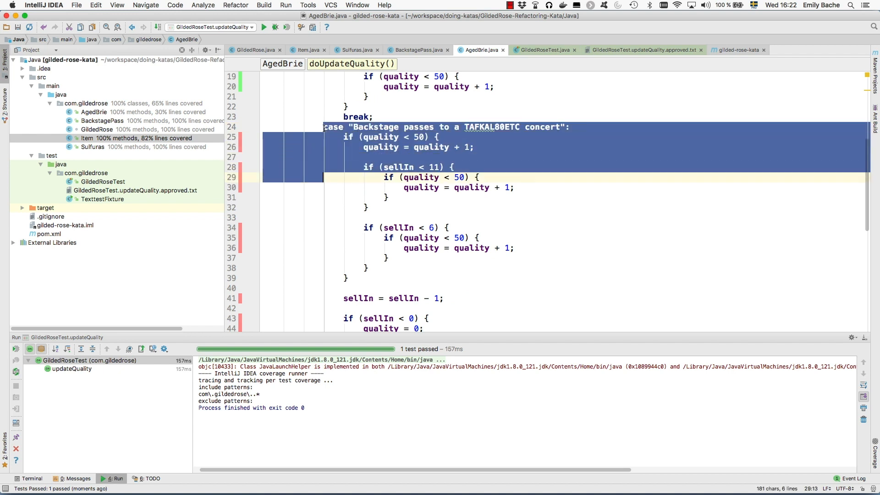
{"action": "key", "text": "shift+Down"}
{"action": "key", "text": "shift+Down"}
{"action": "key", "text": "shift+Down"}
{"action": "key", "text": "shift+Down"}
{"action": "key", "text": "shift+Down"}
{"action": "key", "text": "shift+Down"}
{"action": "key", "text": "shift+Down"}
{"action": "key", "text": "shift+Down"}
{"action": "key", "text": "shift+Down"}
{"action": "key", "text": "shift+Down"}
{"action": "key", "text": "shift+Down"}
{"action": "key", "text": "shift+Down"}
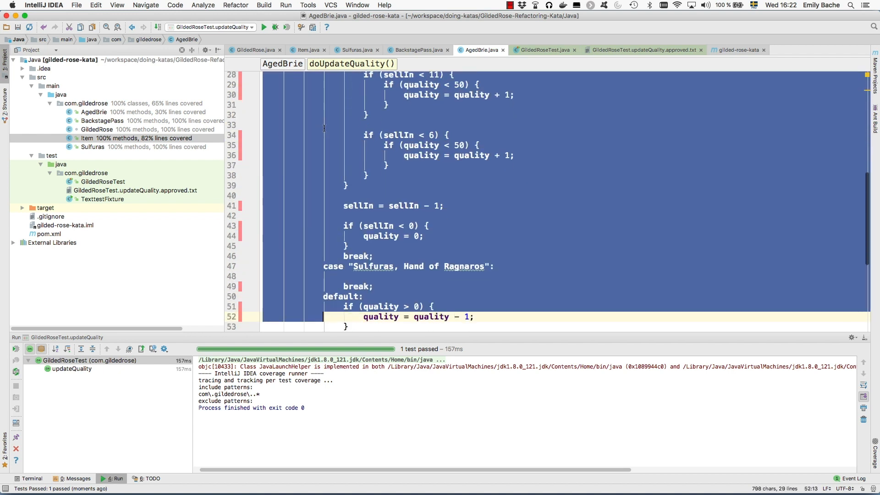
{"action": "key", "text": "shift+Down"}
{"action": "key", "text": "shift+Down"}
{"action": "key", "text": "shift+Down"}
{"action": "key", "text": "shift+Down"}
{"action": "key", "text": "shift+Down"}
{"action": "key", "text": "shift+Down"}
{"action": "key", "text": "shift+Down"}
{"action": "key", "text": "shift+Down"}
{"action": "key", "text": "shift+Down"}
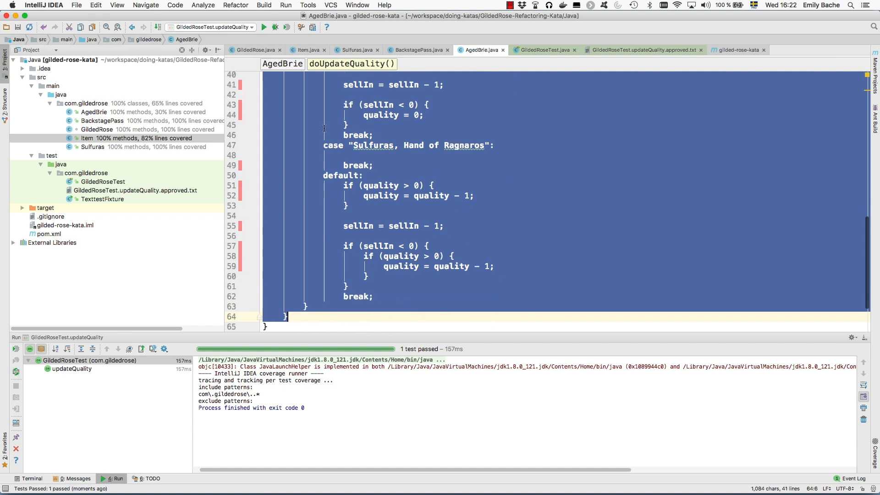
{"action": "key", "text": "shift+Down"}
{"action": "key", "text": "shift+Up"}
{"action": "key", "text": "shift+Right"}
{"action": "key", "text": "shift+Right"}
{"action": "key", "text": "shift+Right"}
{"action": "key", "text": "shift+Right"}
{"action": "key", "text": "shift+Right"}
{"action": "key", "text": "shift+Right"}
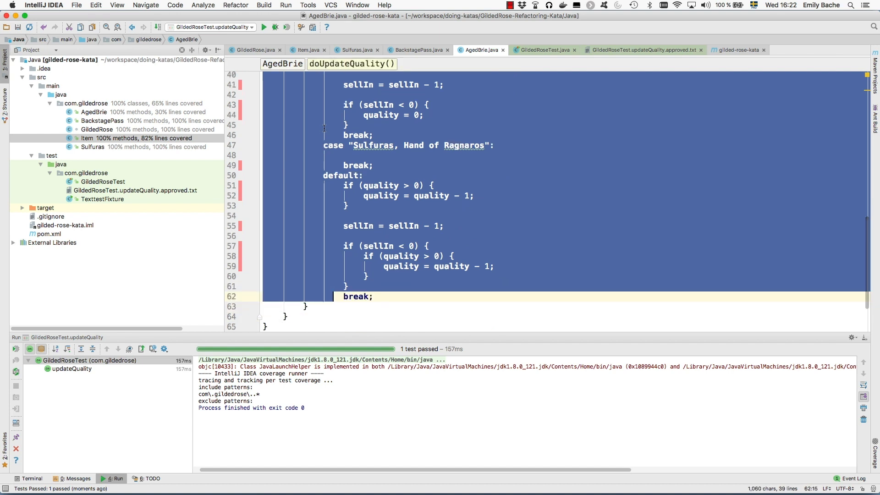
{"action": "key", "text": "shift+Right"}
{"action": "key", "text": "shift+Right"}
{"action": "key", "text": "shift+Right"}
{"action": "key", "text": "shift+Right"}
{"action": "key", "text": "shift+Right"}
{"action": "key", "text": "Delete"}
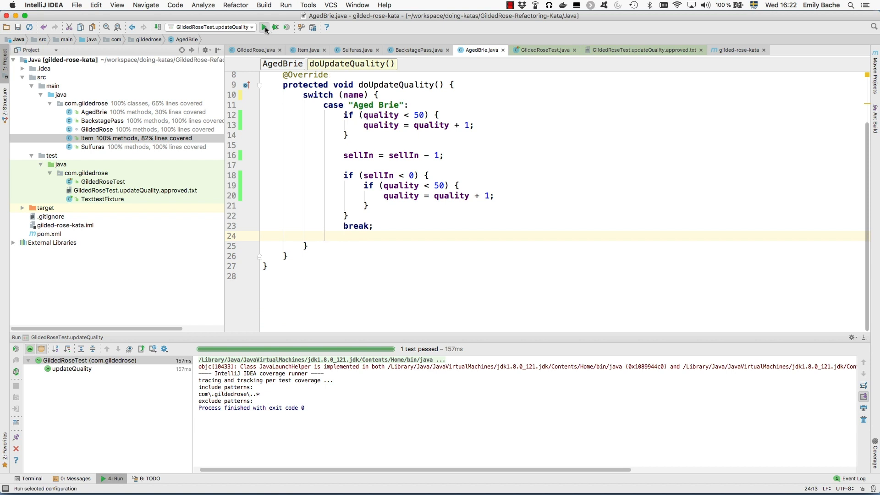
Step: Convert AgedBrie's remaining switch into an if statement and rerun the tests with coverage
{"action": "left_click", "coordinate": [265, 28]}
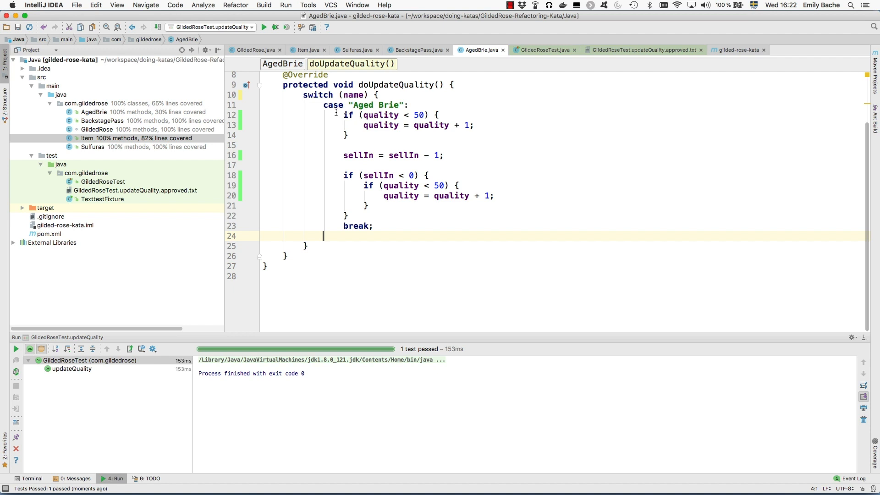
{"action": "left_click", "coordinate": [334, 105]}
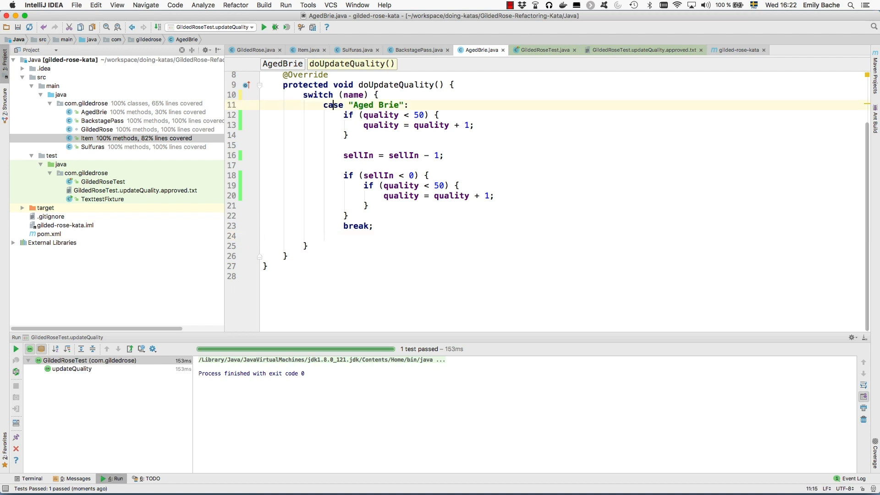
{"action": "key", "text": "alt+Return"}
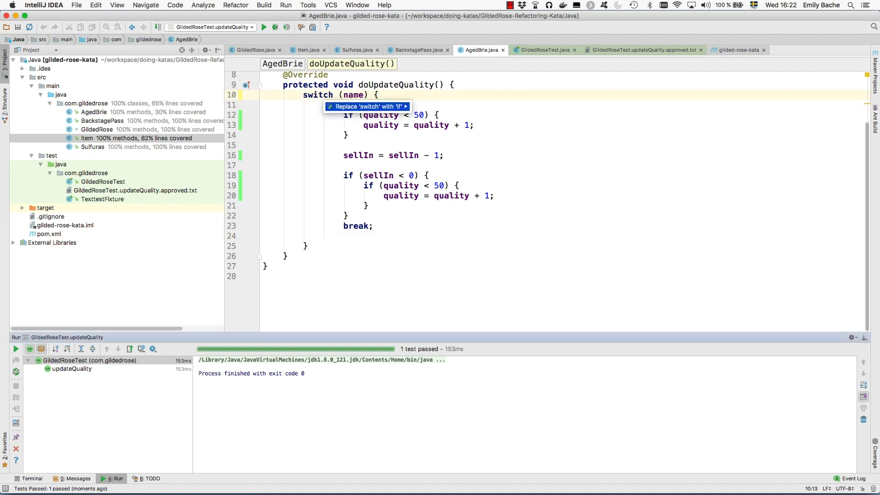
{"action": "key", "text": "Return"}
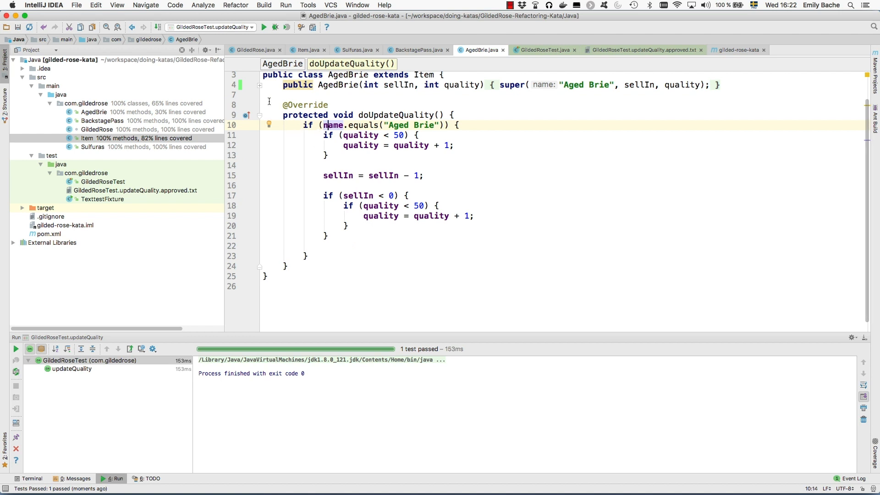
{"action": "key", "text": "ctrl+r"}
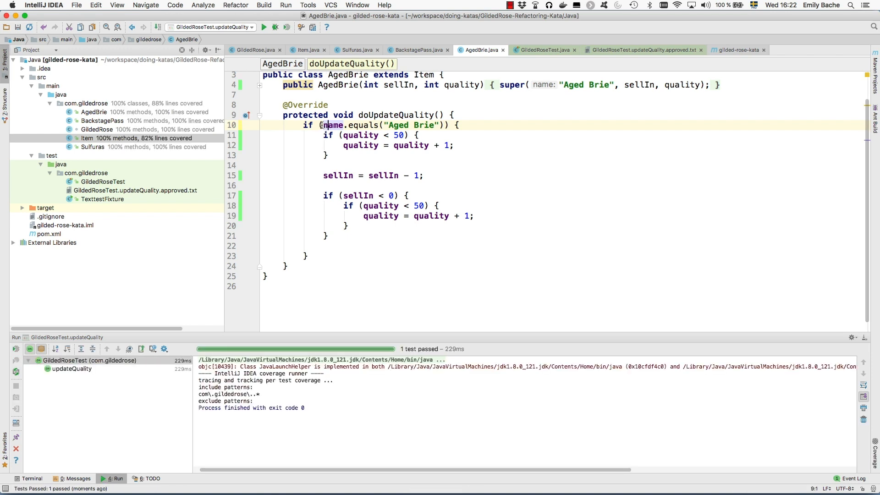
Step: Replace the Aged Brie name check with true, unwrap the if, and rerun the tests
{"action": "left_click_drag", "start_coordinate": [322, 126], "coordinate": [445, 125]}
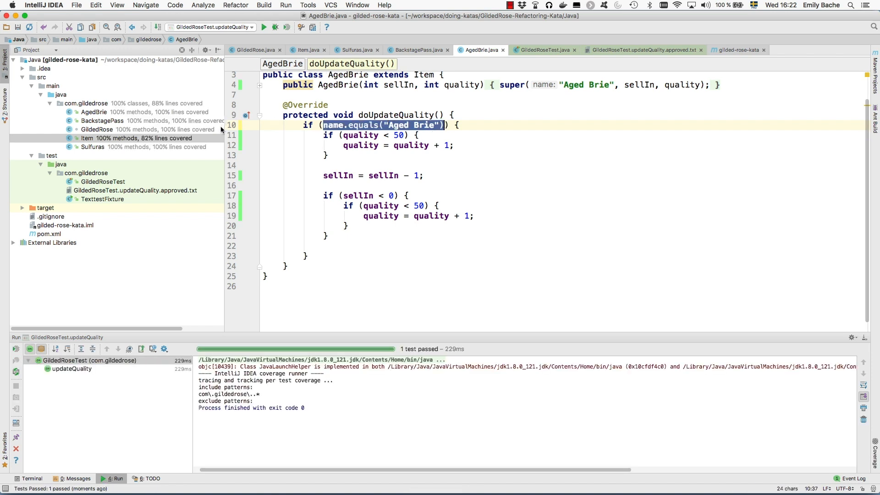
{"action": "left_click", "coordinate": [239, 130]}
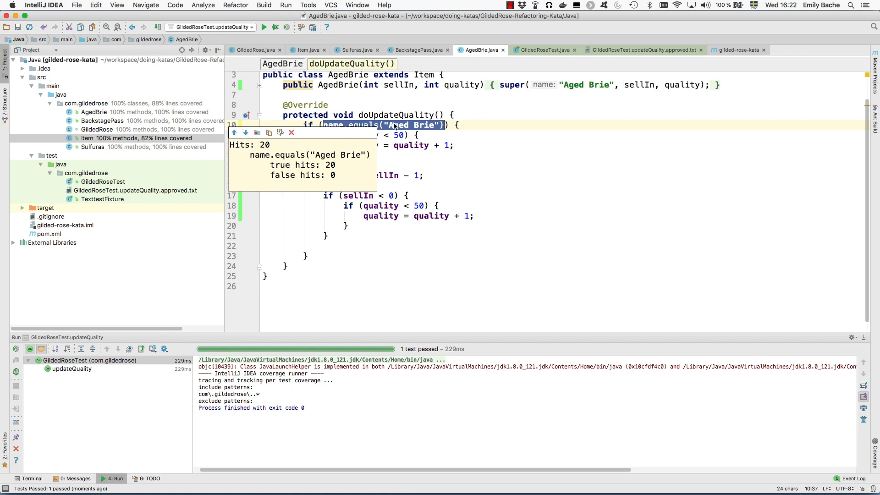
{"action": "left_click_drag", "start_coordinate": [323, 126], "coordinate": [445, 125]}
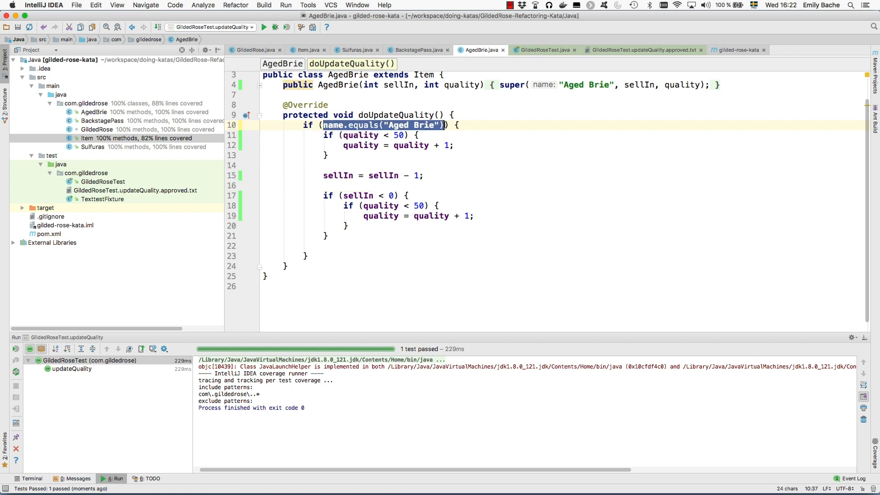
{"action": "type", "text": "true"}
{"action": "left_click", "coordinate": [307, 125]}
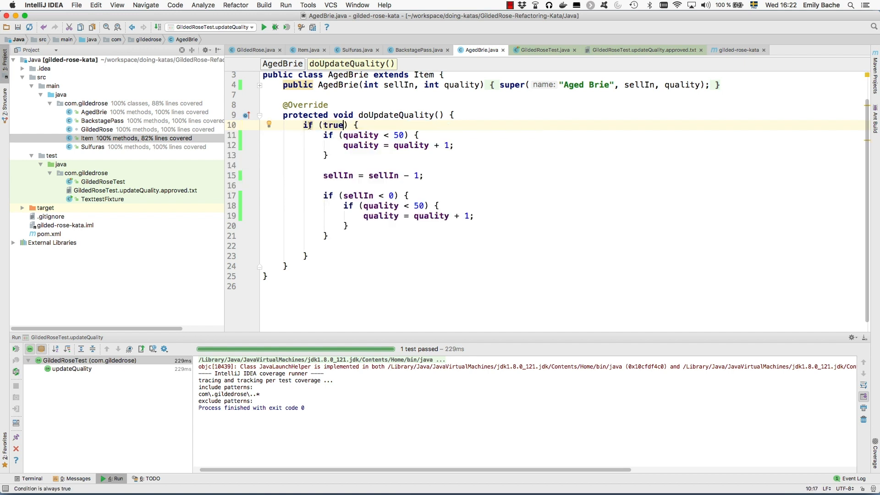
{"action": "key", "text": "alt+Return"}
{"action": "key", "text": "Return"}
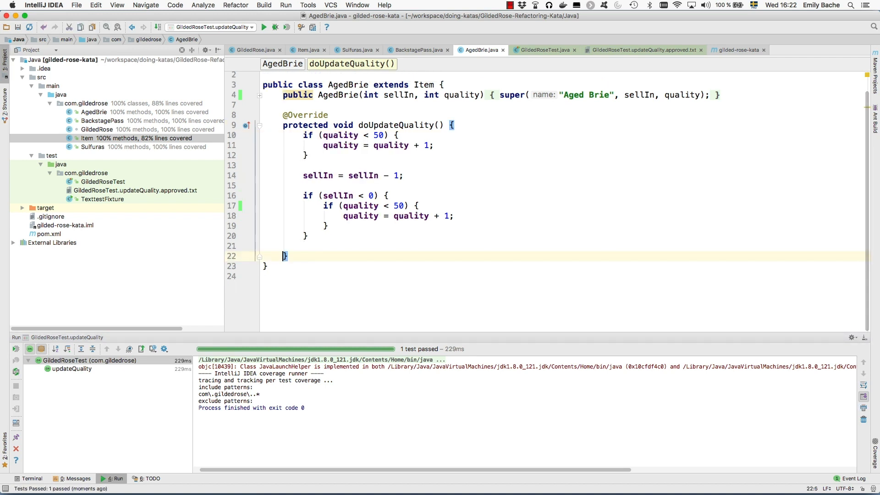
{"action": "key", "text": "ctrl+r"}
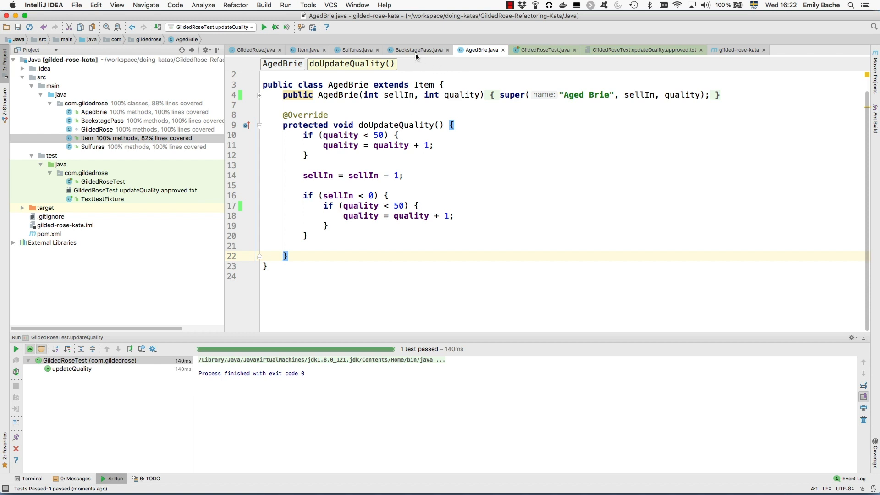
Step: Inline the parent update logic into Sulfuras's override and run the tests with coverage
{"action": "left_click", "coordinate": [363, 50]}
{"action": "left_click", "coordinate": [370, 148]}
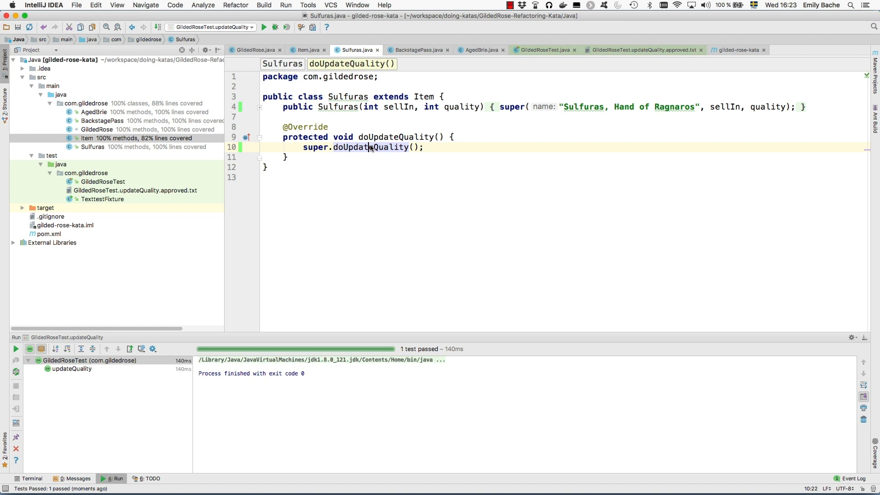
{"action": "key", "text": "super+alt+n"}
{"action": "key", "text": "Return"}
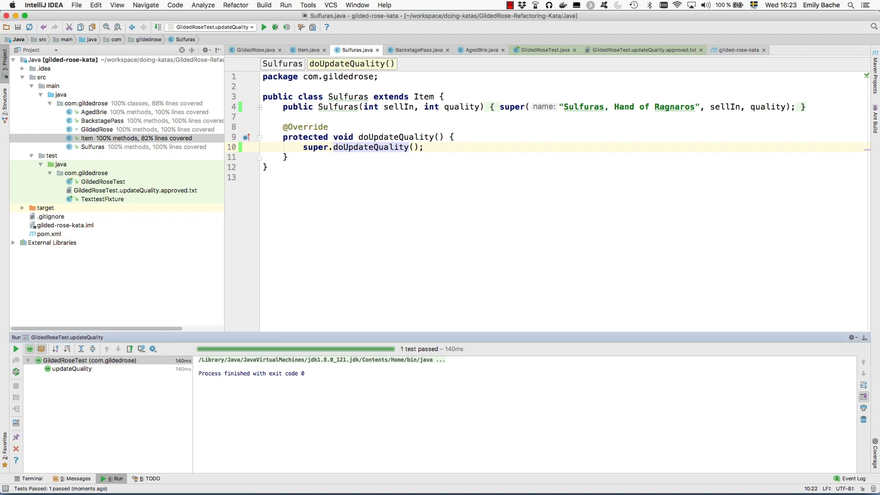
{"action": "left_click", "coordinate": [285, 28]}
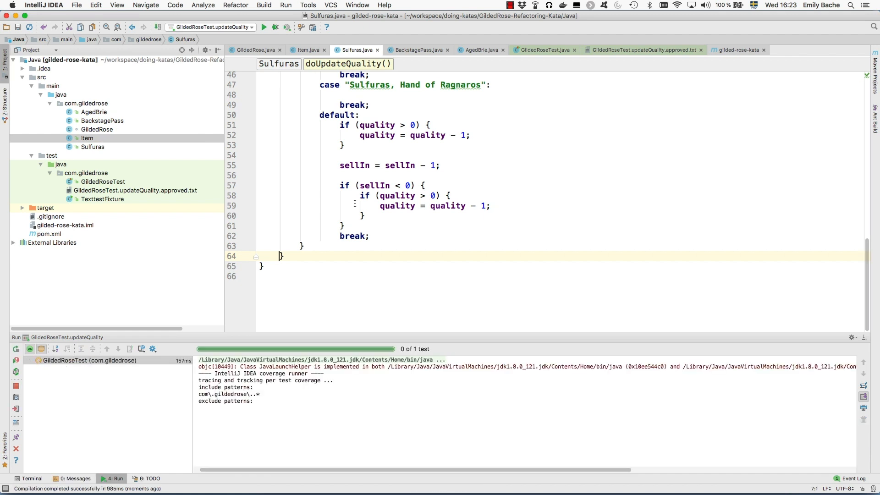
{"action": "scroll", "coordinate": [354, 203], "scroll_direction": "up", "scroll_amount": 2}
{"action": "scroll", "coordinate": [354, 203], "scroll_direction": "up", "scroll_amount": 2}
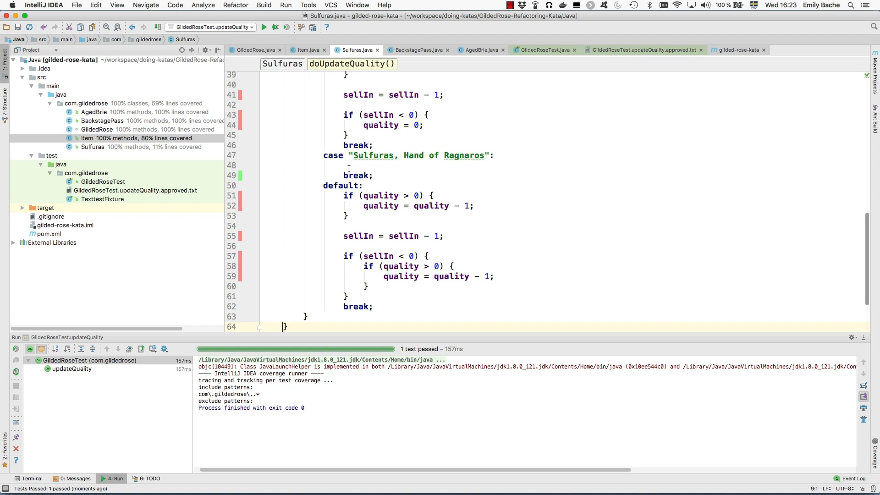
{"action": "left_click_drag", "start_coordinate": [313, 316], "coordinate": [282, 39]}
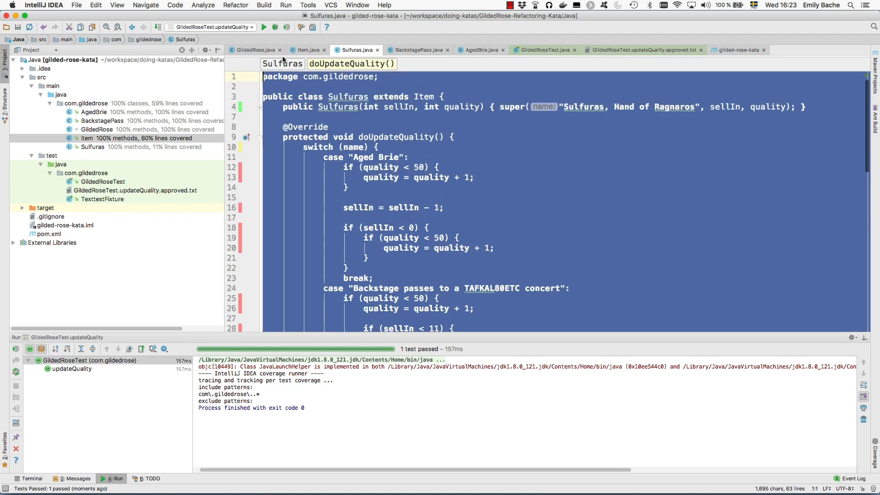
Step: Delete the copied switch so Sulfuras's doUpdateQuality is empty, then rerun with coverage
{"action": "left_click_drag", "start_coordinate": [282, 39], "coordinate": [304, 147]}
{"action": "key", "text": "BackSpace"}
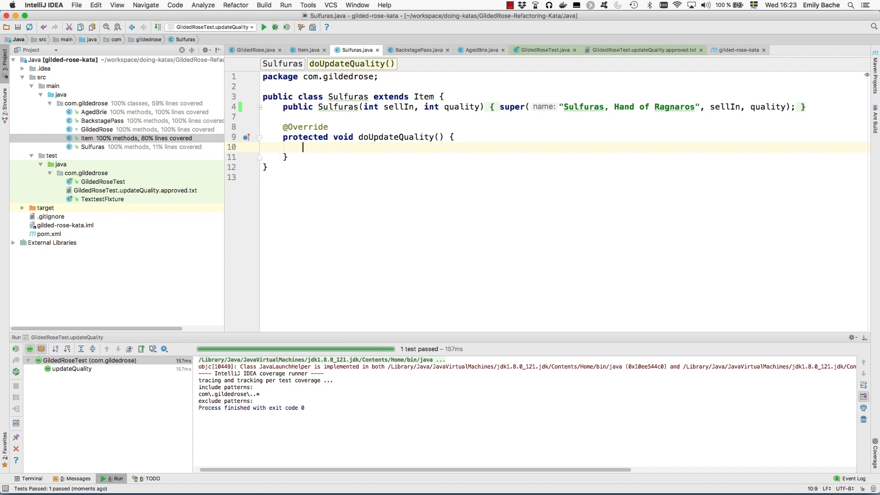
{"action": "key", "text": "BackSpace"}
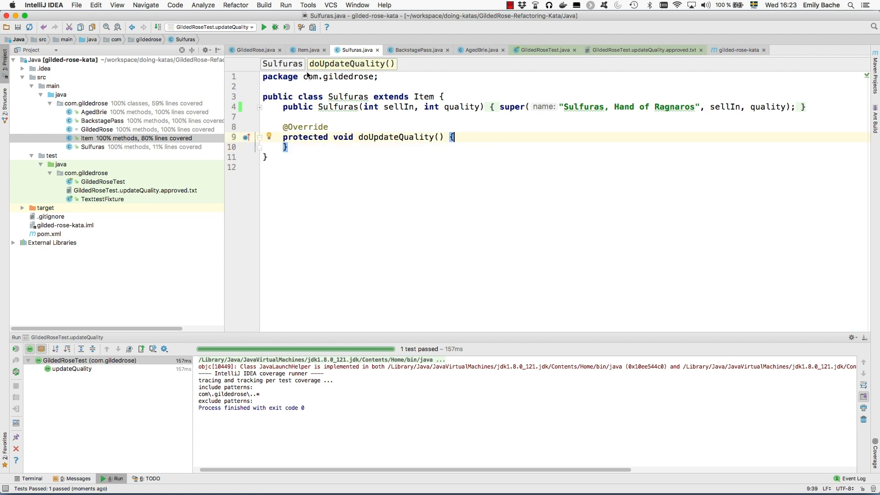
{"action": "left_click", "coordinate": [287, 28]}
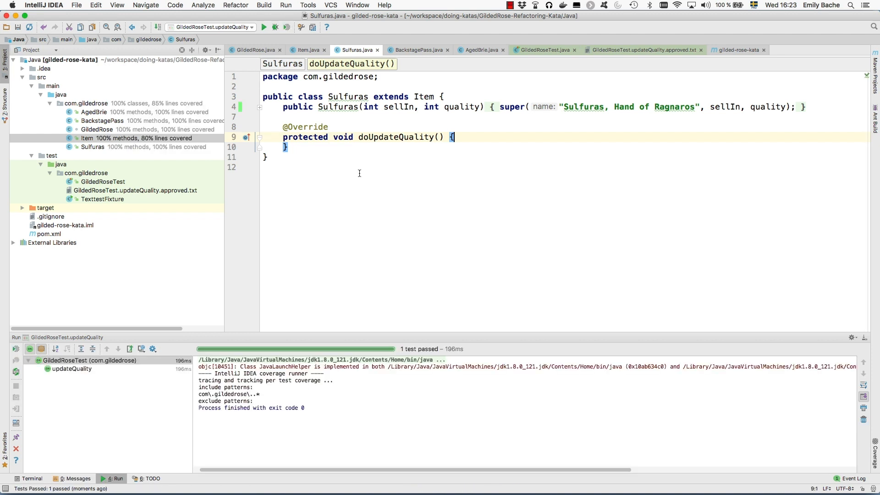
Step: Inline super.doUpdateQuality() into BackstagePass and rerun the test with coverage
{"action": "left_click", "coordinate": [423, 51]}
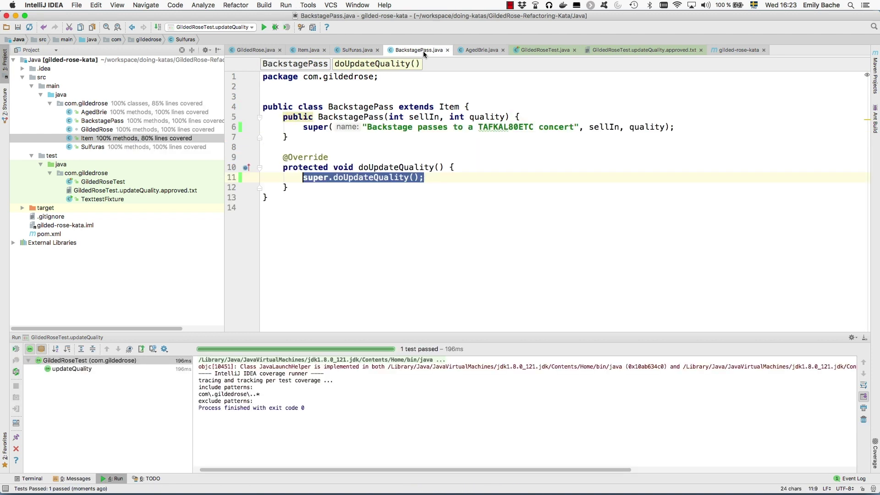
{"action": "left_click", "coordinate": [368, 178]}
{"action": "key", "text": "ctrl+alt+n"}
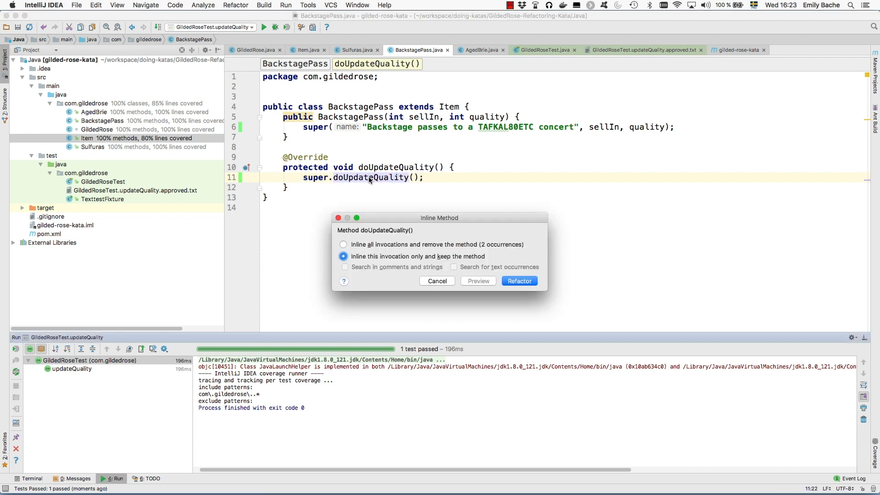
{"action": "key", "text": "Return"}
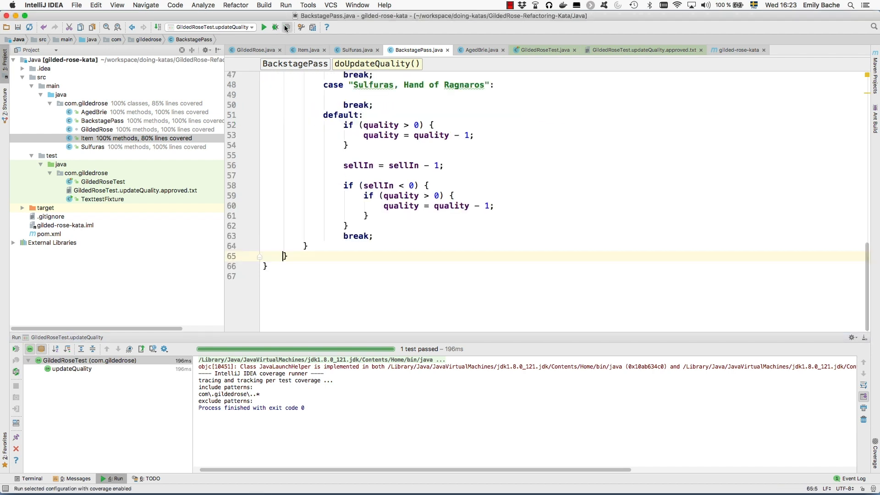
{"action": "left_click", "coordinate": [285, 28]}
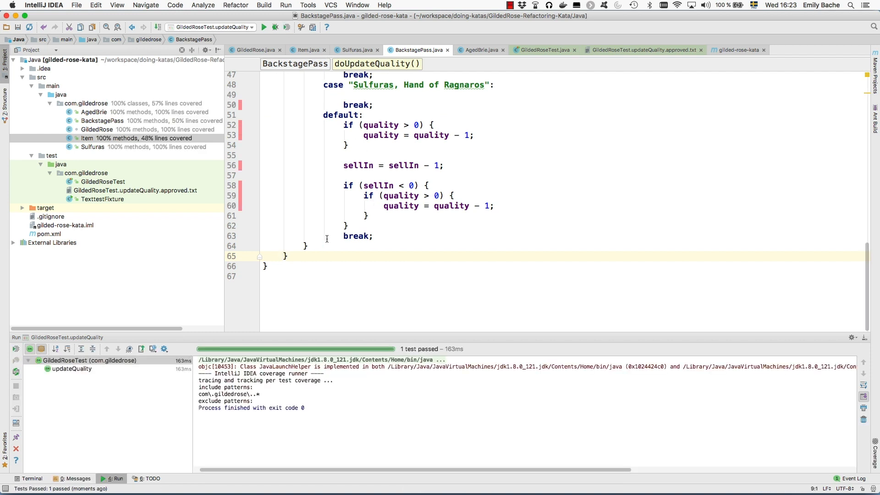
Step: Delete the uncovered Sulfuras, default and Aged Brie cases from BackstagePass's switch
{"action": "key", "text": "shift+Up"}
{"action": "key", "text": "shift+Up"}
{"action": "key", "text": "shift+Up"}
{"action": "key", "text": "shift+Up"}
{"action": "key", "text": "shift+Up"}
{"action": "key", "text": "shift+Up"}
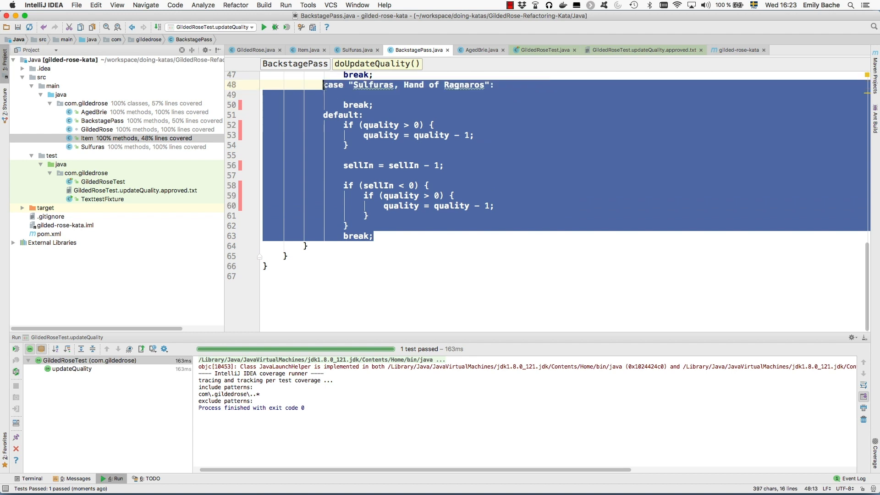
{"action": "key", "text": "BackSpace"}
{"action": "scroll", "coordinate": [345, 105], "scroll_direction": "up", "scroll_amount": 2}
{"action": "scroll", "coordinate": [346, 105], "scroll_direction": "up", "scroll_amount": 5}
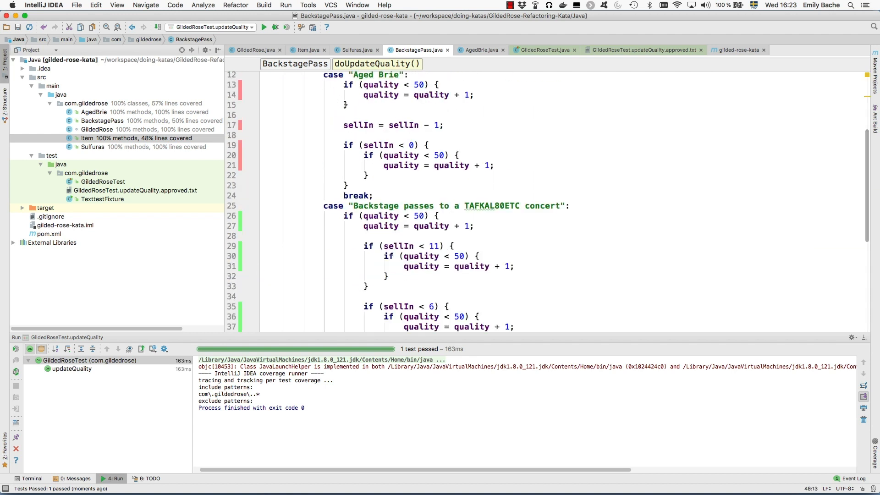
{"action": "left_click_drag", "start_coordinate": [375, 193], "coordinate": [325, 77]}
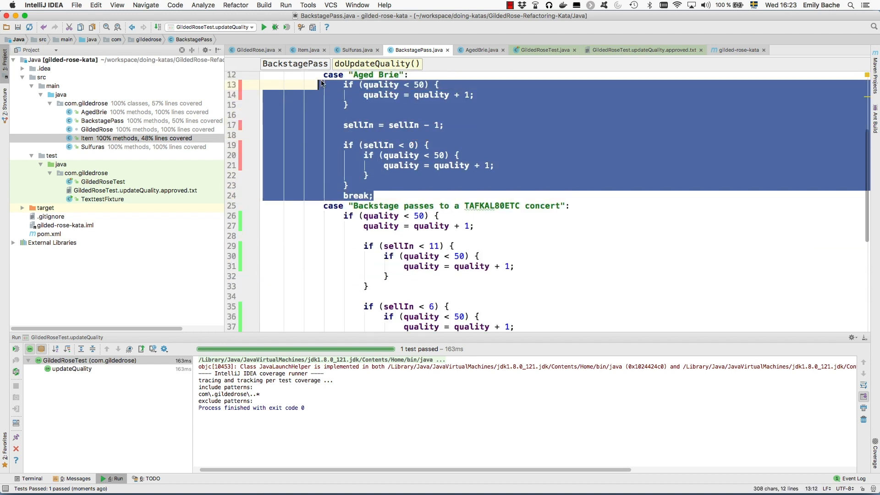
{"action": "key", "text": "BackSpace"}
{"action": "scroll", "coordinate": [323, 89], "scroll_direction": "up", "scroll_amount": 1}
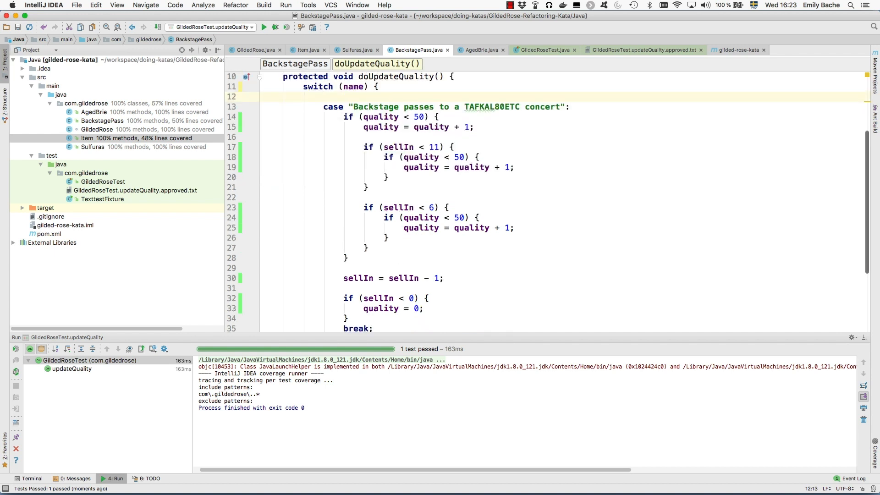
Step: Convert the switch to if, make its condition true, unwrap it, and rerun with coverage
{"action": "left_click", "coordinate": [322, 86]}
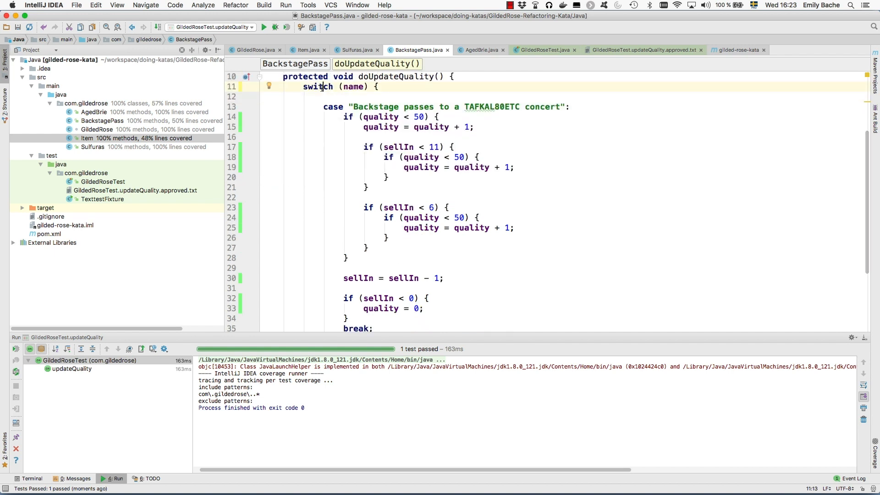
{"action": "key", "text": "alt+Return"}
{"action": "key", "text": "Return"}
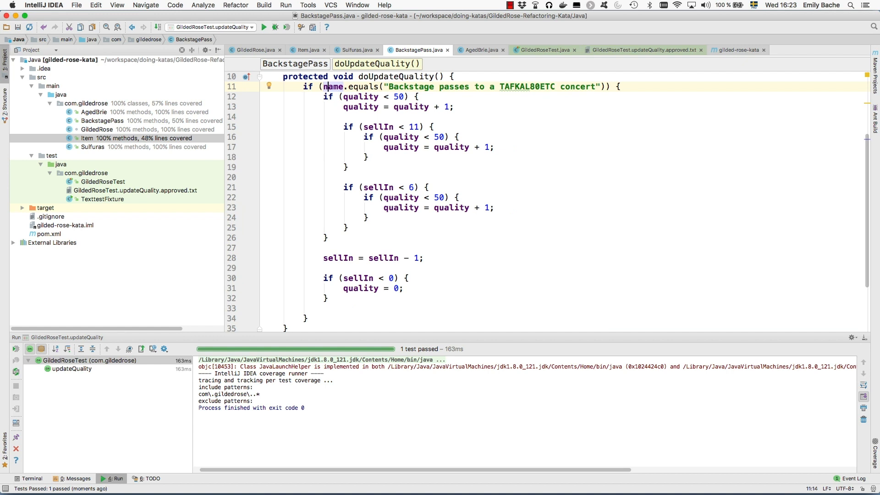
{"action": "left_click_drag", "start_coordinate": [321, 86], "coordinate": [604, 86]}
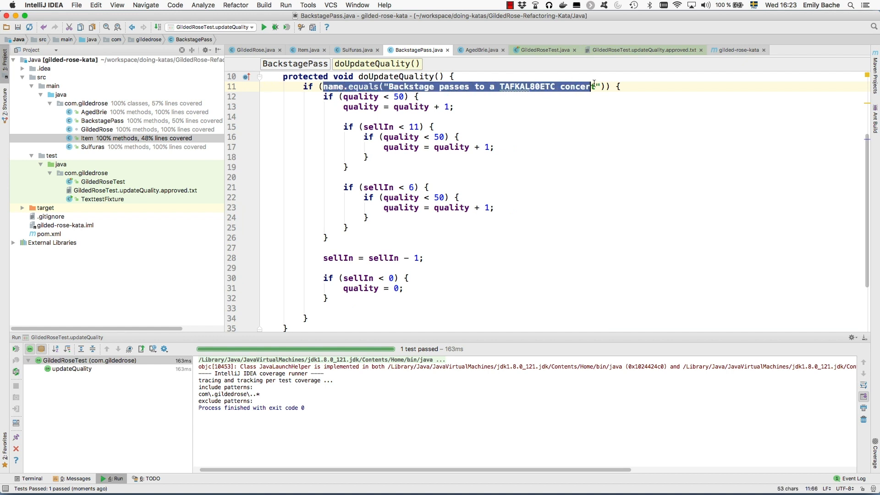
{"action": "type", "text": "true"}
{"action": "scroll", "coordinate": [468, 157], "scroll_direction": "up", "scroll_amount": 5}
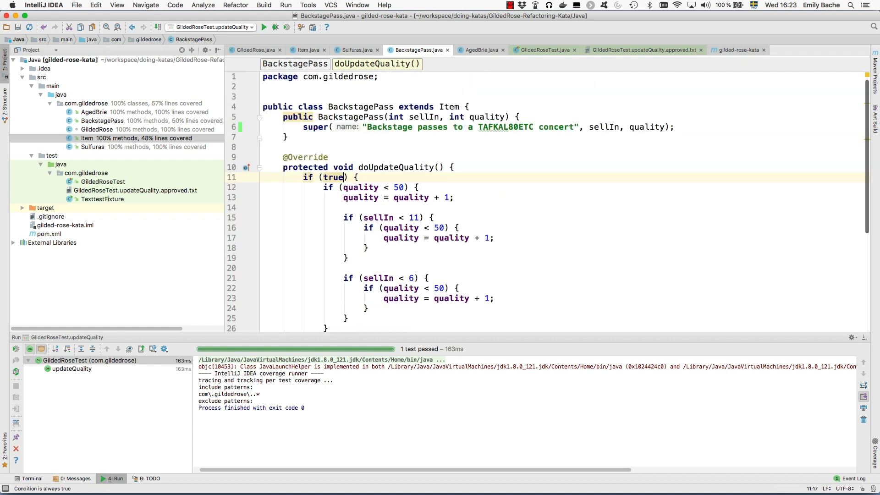
{"action": "left_click", "coordinate": [307, 179]}
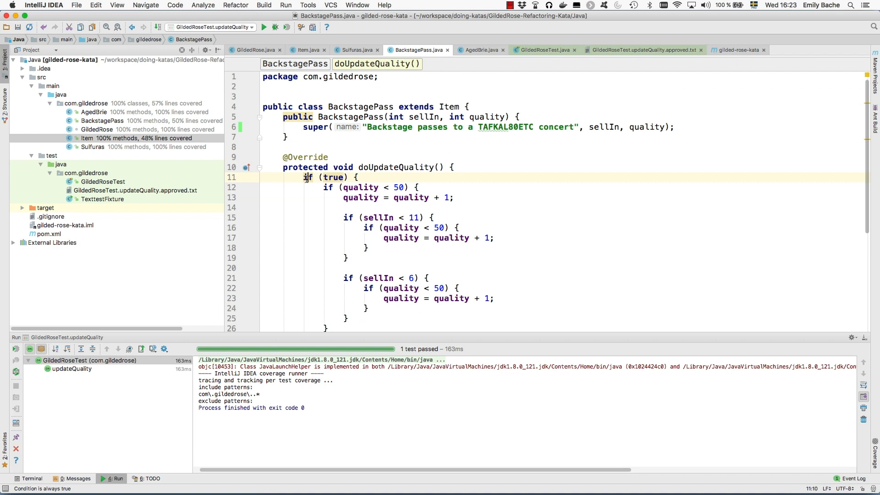
{"action": "key", "text": "alt+Return"}
{"action": "key", "text": "Return"}
{"action": "scroll", "coordinate": [284, 255], "scroll_direction": "up", "scroll_amount": 2}
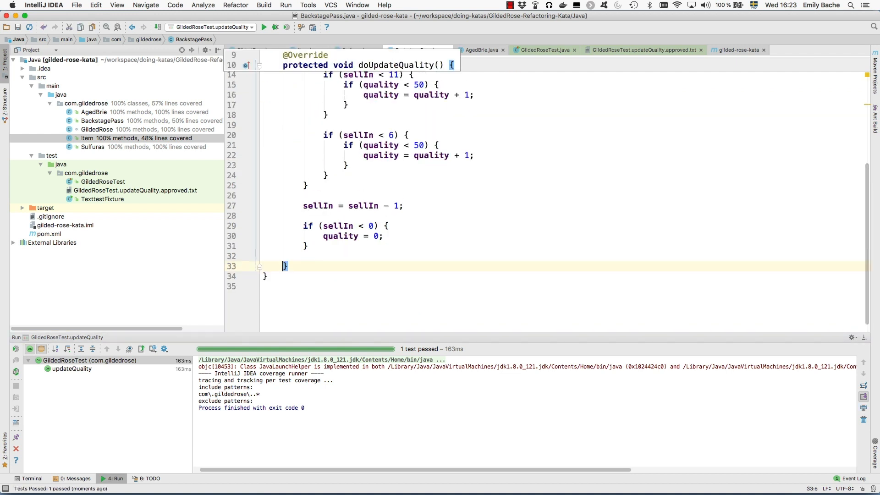
{"action": "scroll", "coordinate": [284, 207], "scroll_direction": "up", "scroll_amount": 3}
{"action": "left_click", "coordinate": [289, 28]}
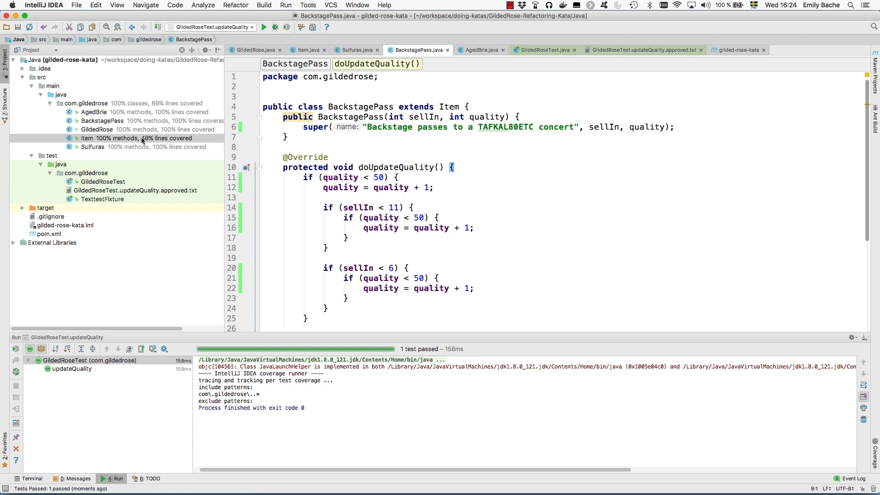
Step: Delete Item's Aged Brie, Backstage and Sulfuras cases and unwrap the switch keeping the default logic
{"action": "left_click", "coordinate": [311, 50]}
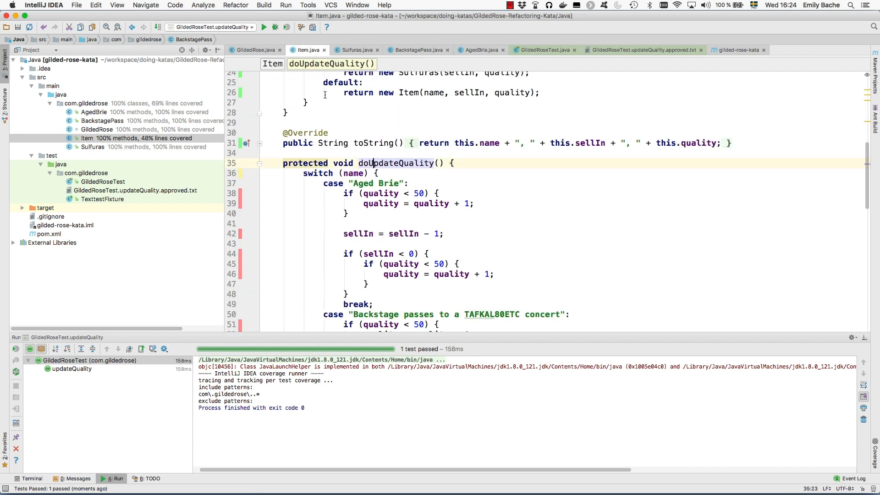
{"action": "scroll", "coordinate": [340, 213], "scroll_direction": "down", "scroll_amount": 1}
{"action": "scroll", "coordinate": [340, 213], "scroll_direction": "down", "scroll_amount": 2}
{"action": "scroll", "coordinate": [340, 213], "scroll_direction": "down", "scroll_amount": 5}
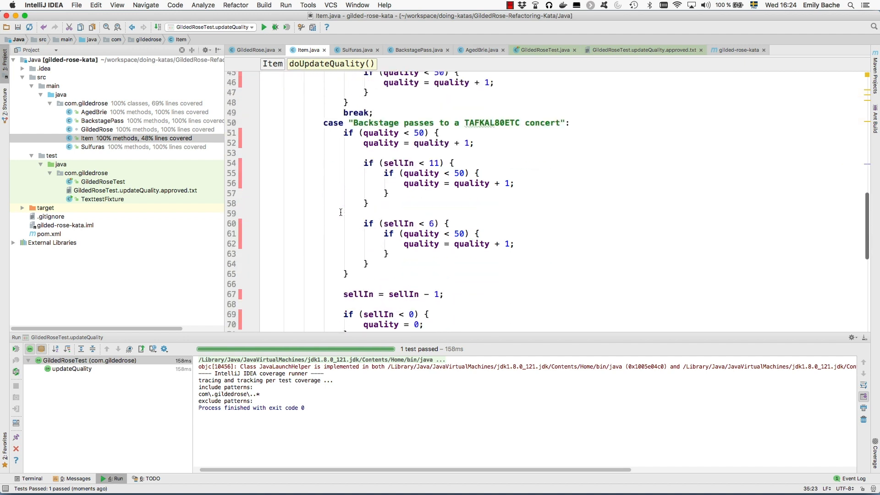
{"action": "scroll", "coordinate": [340, 213], "scroll_direction": "down", "scroll_amount": 2}
{"action": "scroll", "coordinate": [340, 212], "scroll_direction": "down", "scroll_amount": 3}
{"action": "scroll", "coordinate": [340, 213], "scroll_direction": "down", "scroll_amount": 1}
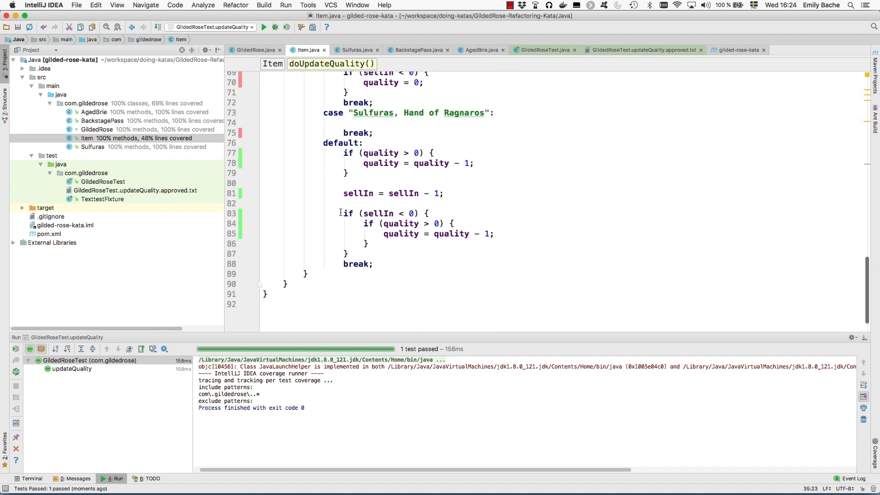
{"action": "scroll", "coordinate": [355, 206], "scroll_direction": "up", "scroll_amount": 2}
{"action": "mouse_move", "coordinate": [376, 193]}
{"action": "left_mouse_down"}
{"action": "mouse_move", "coordinate": [280, 89]}
{"action": "mouse_move", "coordinate": [323, 176]}
{"action": "left_mouse_up"}
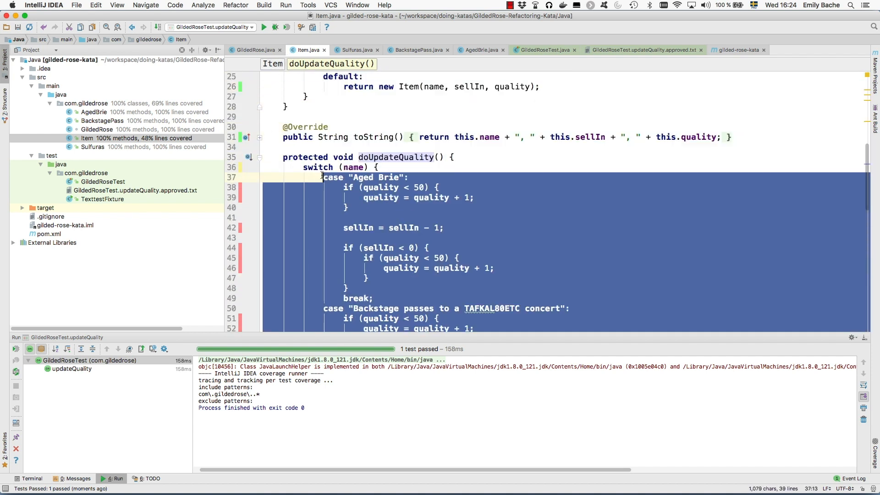
{"action": "key", "text": "BackSpace"}
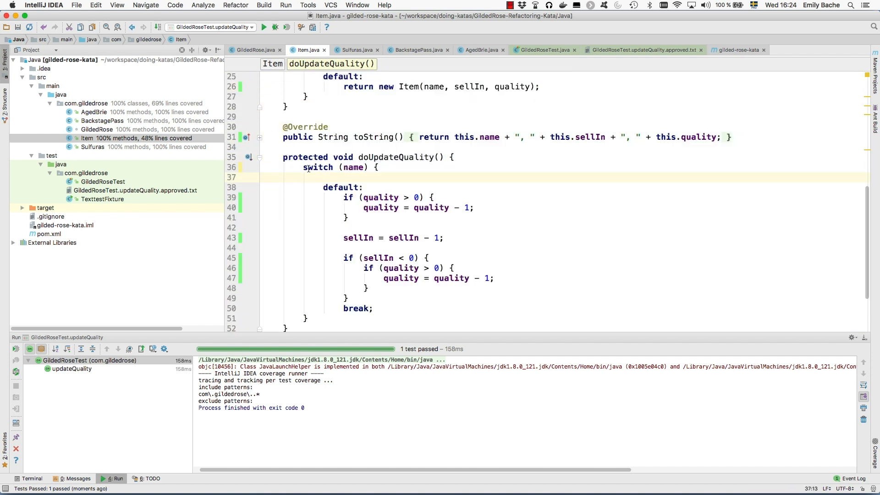
{"action": "key", "text": "Up"}
{"action": "key", "text": "super+shift+Delete"}
{"action": "key", "text": "Return"}
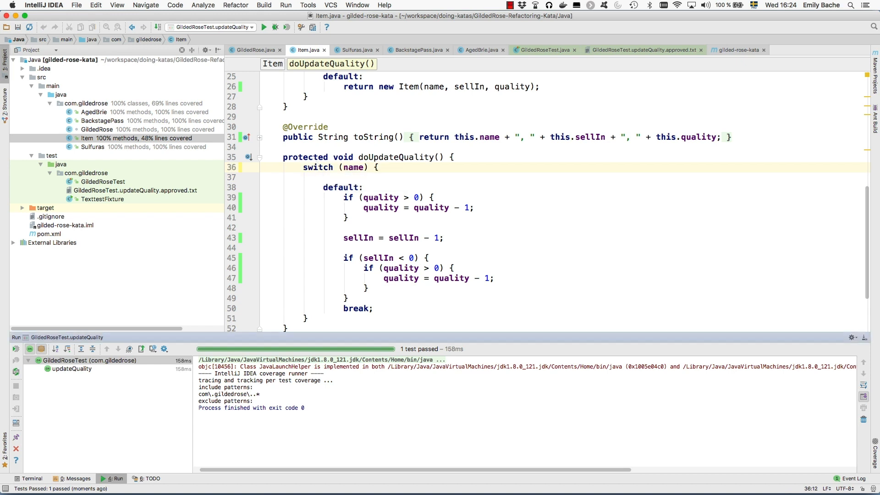
Step: Remove the leftover braces and blank line and reformat Item's doUpdateQuality body
{"action": "left_click", "coordinate": [307, 157]}
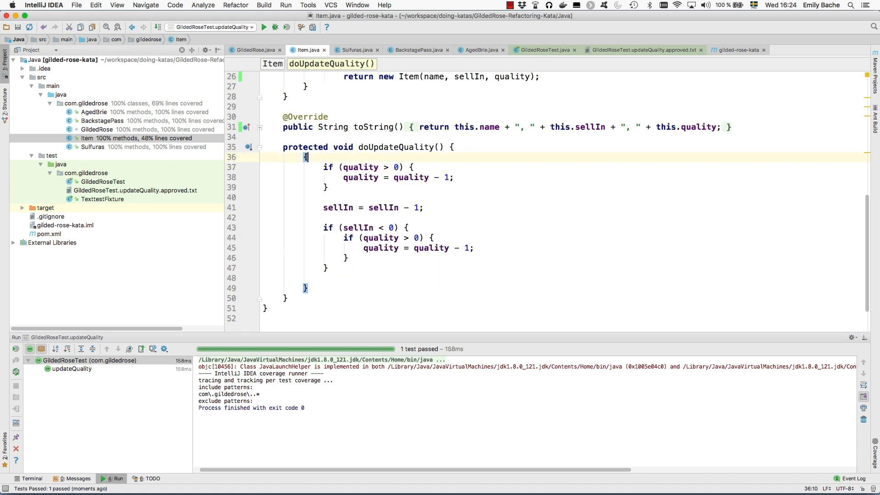
{"action": "key", "text": "BackSpace"}
{"action": "key", "text": "Down"}
{"action": "key", "text": "Down"}
{"action": "key", "text": "Down"}
{"action": "key", "text": "Delete"}
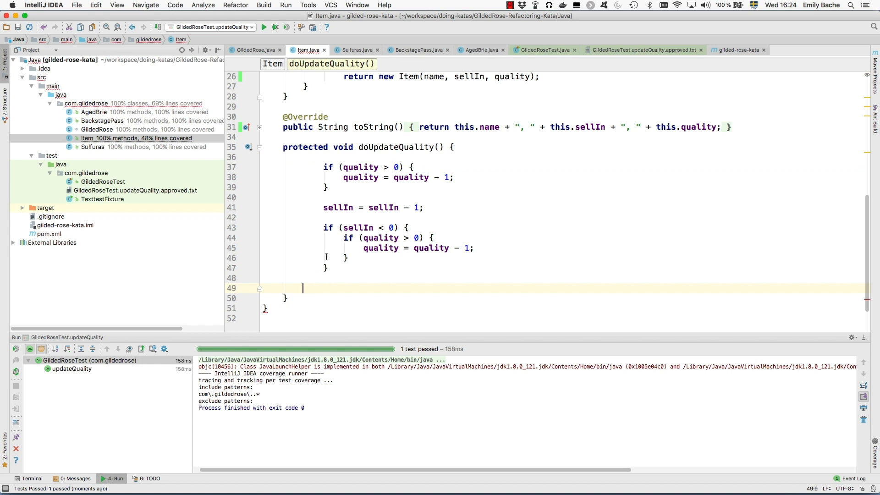
{"action": "key", "text": "super+alt+l"}
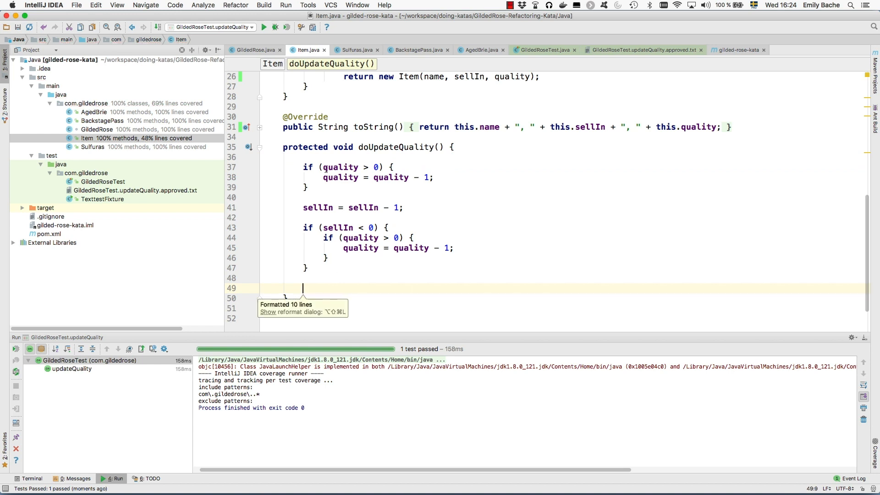
{"action": "left_click", "coordinate": [324, 157]}
{"action": "key", "text": "BackSpace"}
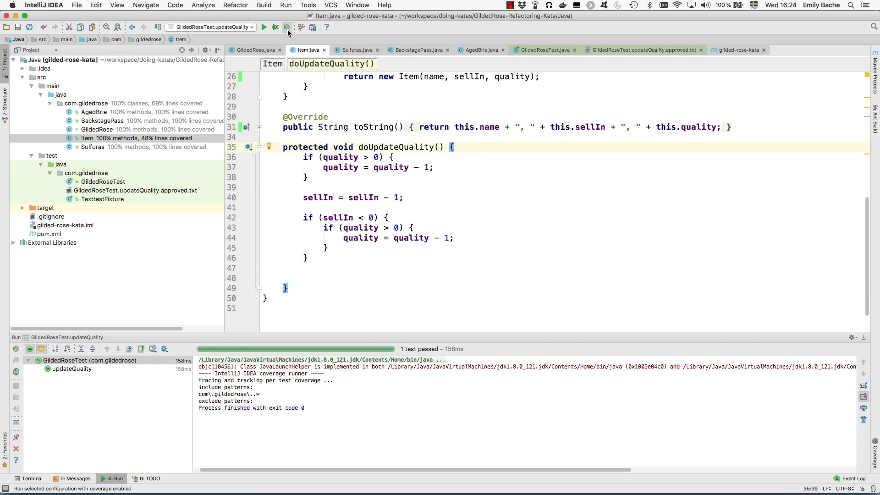
Step: Rerun the test with coverage, showing 100% line coverage for every class
{"action": "left_click", "coordinate": [288, 32]}
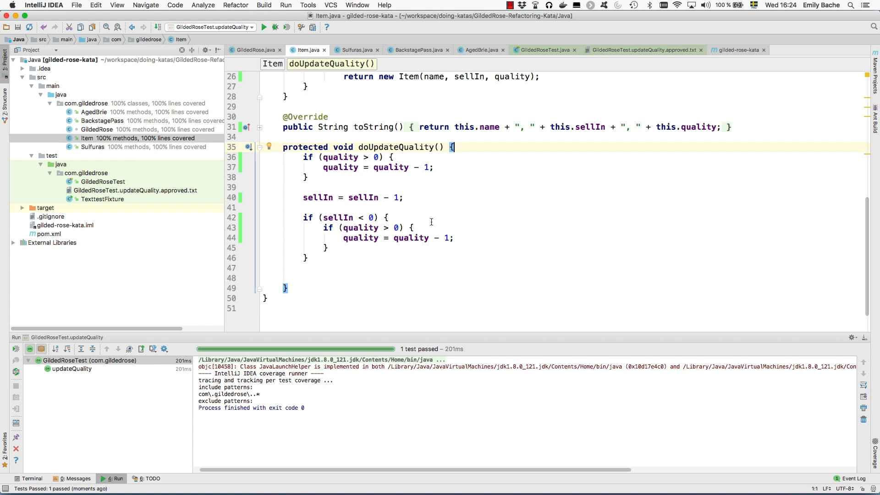
{"action": "scroll", "coordinate": [431, 221], "scroll_direction": "up", "scroll_amount": 5}
{"action": "scroll", "coordinate": [431, 221], "scroll_direction": "up", "scroll_amount": 1}
{"action": "scroll", "coordinate": [431, 221], "scroll_direction": "up", "scroll_amount": 1}
{"action": "scroll", "coordinate": [431, 221], "scroll_direction": "up", "scroll_amount": 1}
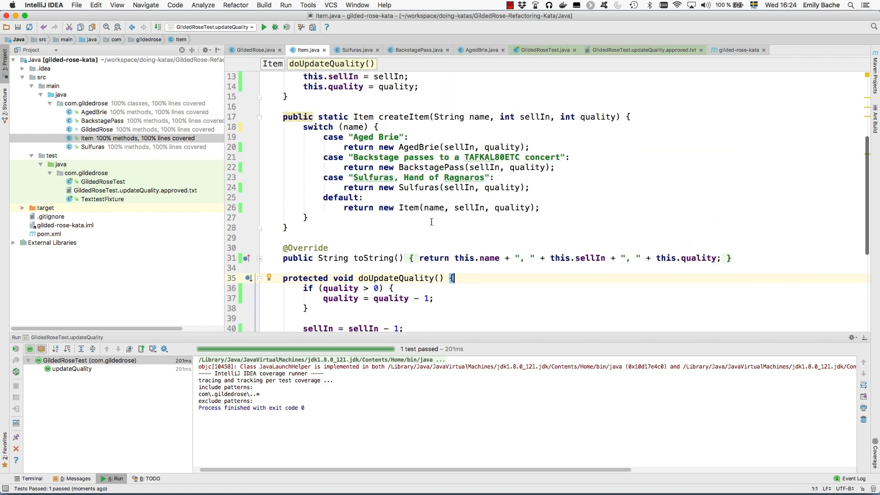